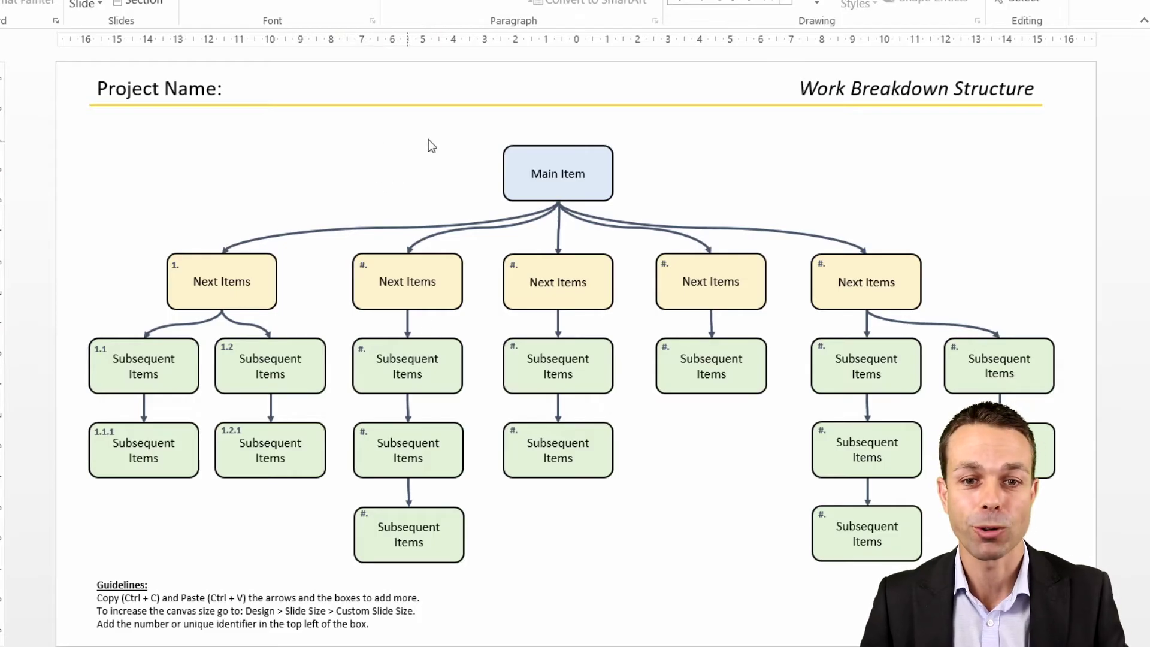
- Inspect the example Main Item, Next Items and 1.1 Subsequent Items boxes, then deselect them
left_click(520, 145)
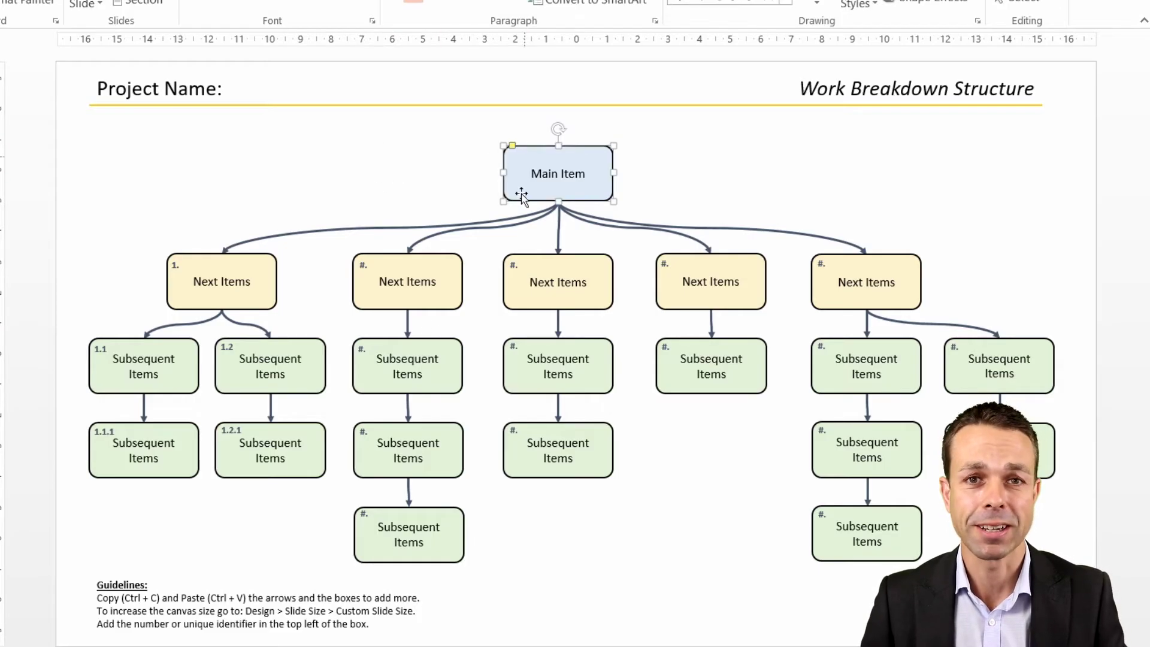
left_click(232, 270)
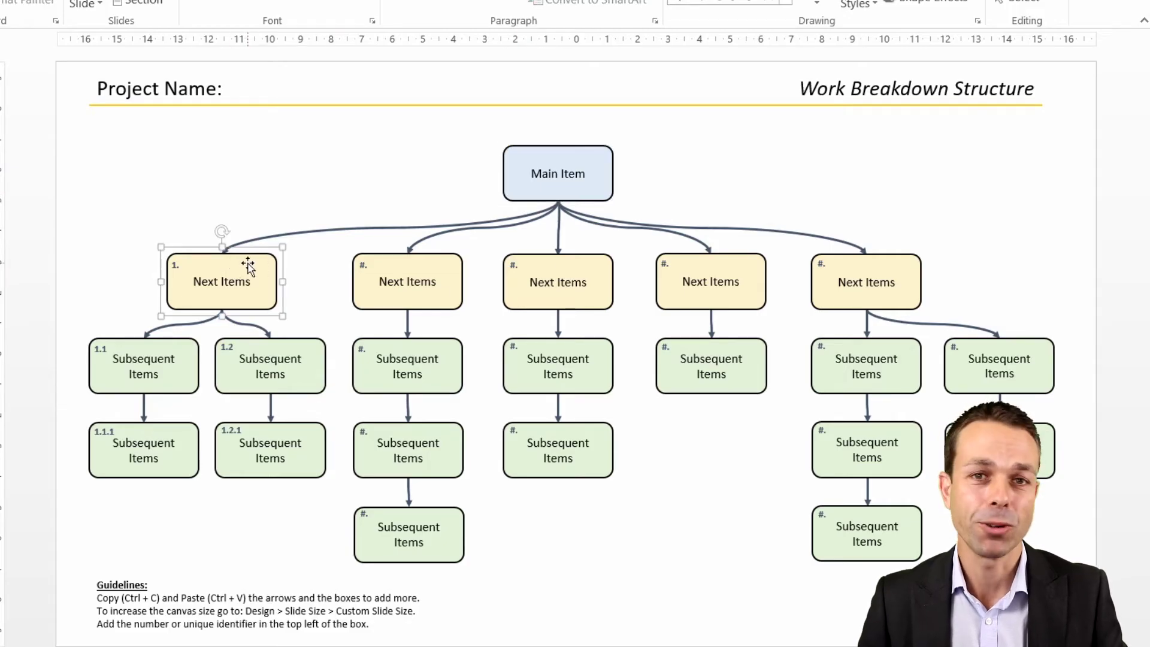
left_click(149, 354)
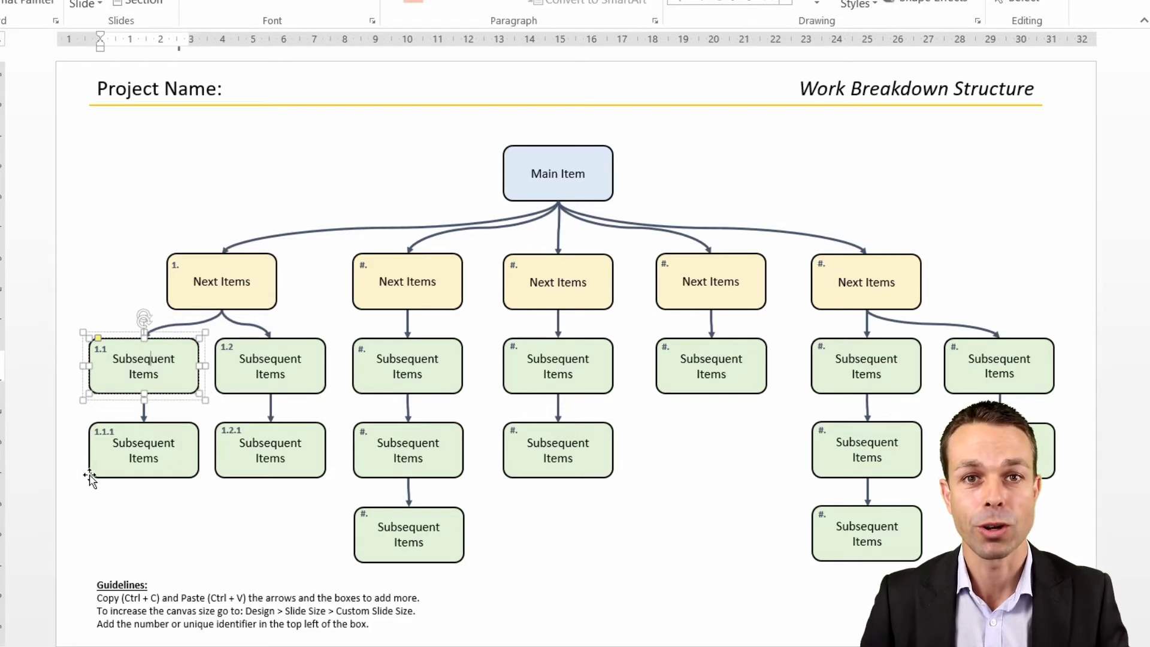
left_click(211, 185)
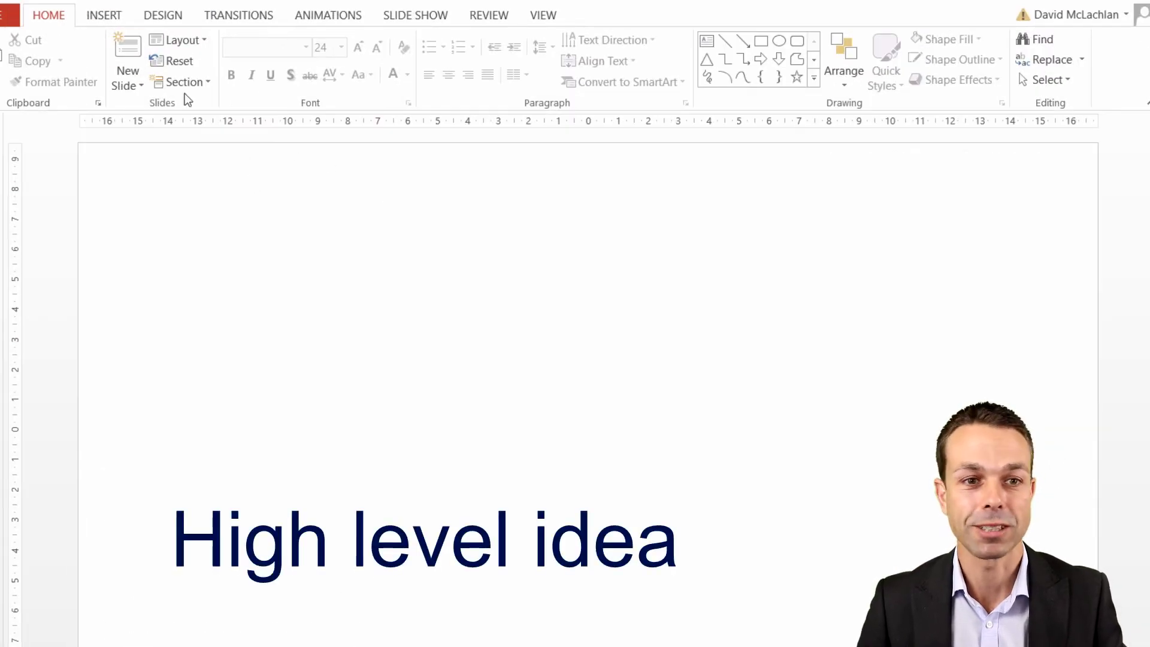
- Draw a rounded rectangle near the top centre of the slide
left_click(99, 18)
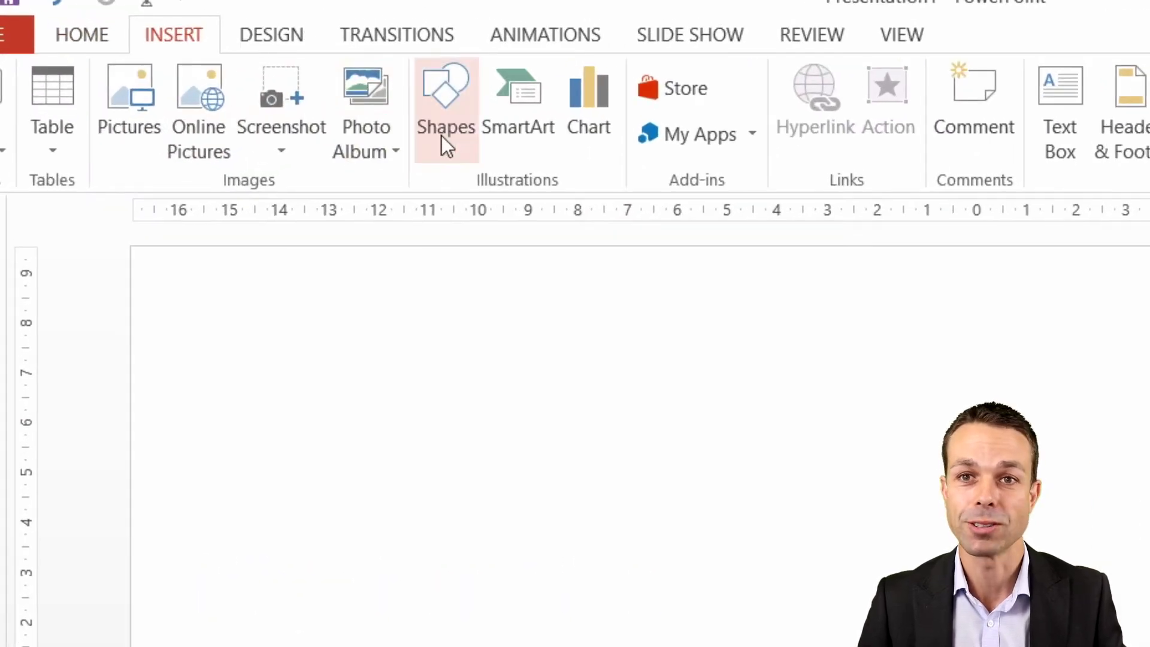
left_click(457, 156)
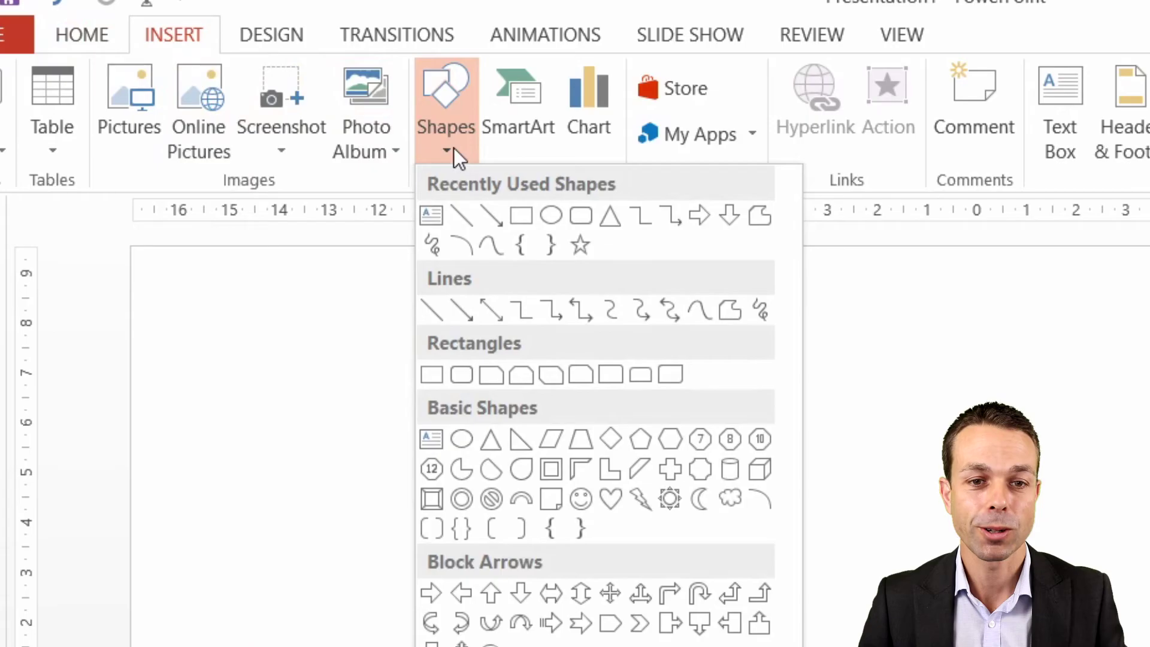
left_click(585, 219)
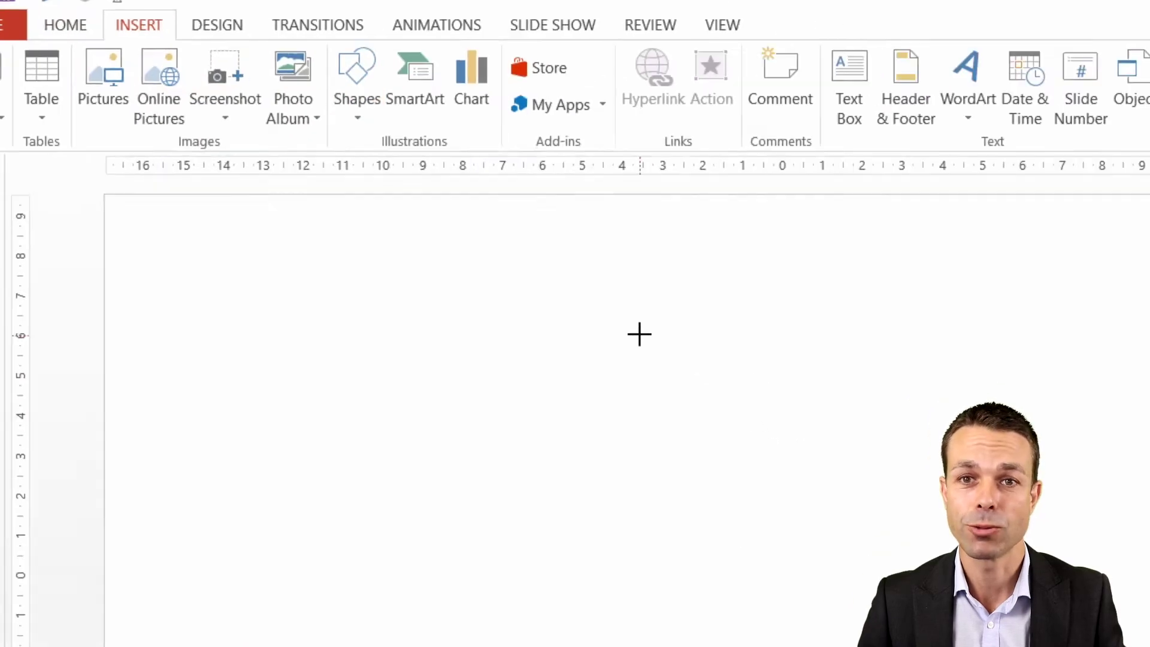
left_click_drag(640, 334, 798, 426)
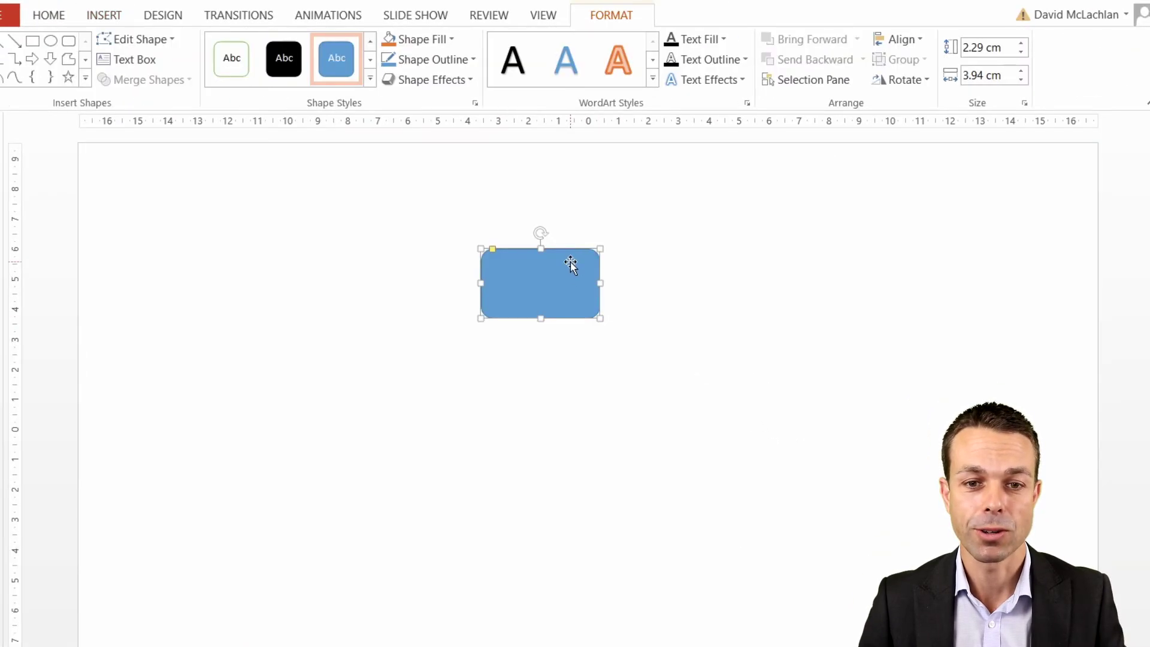
- Give the rectangle a Blue Accent 1 Lighter 80% fill and a dark grey 2¼ pt outline
right_click(570, 252)
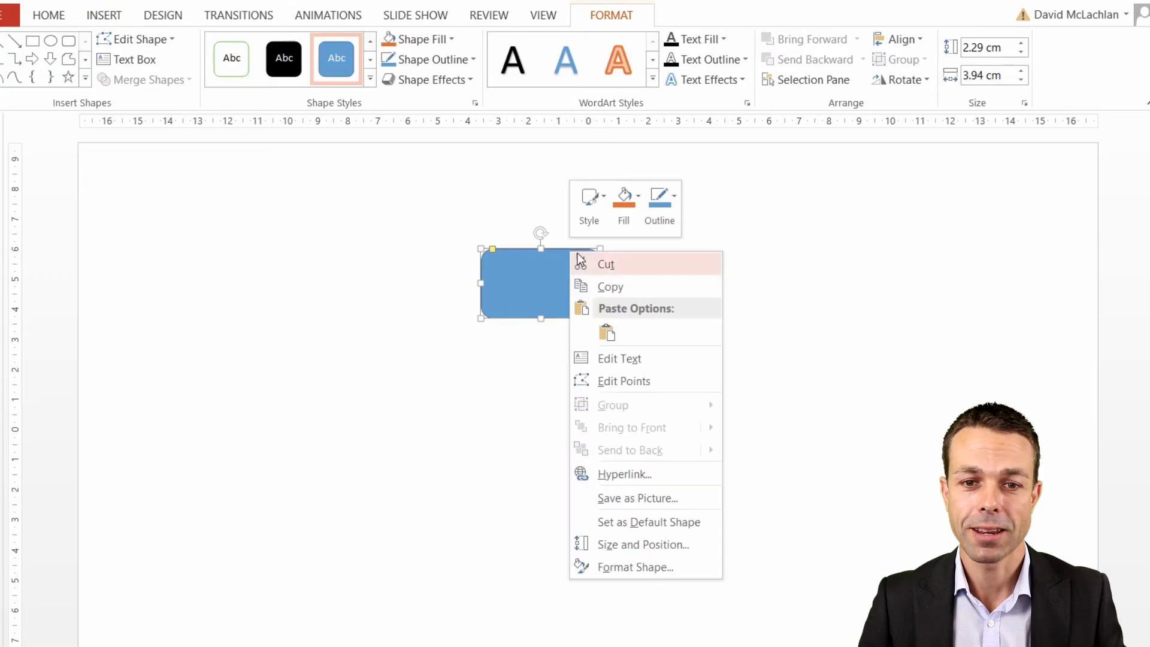
left_click(635, 213)
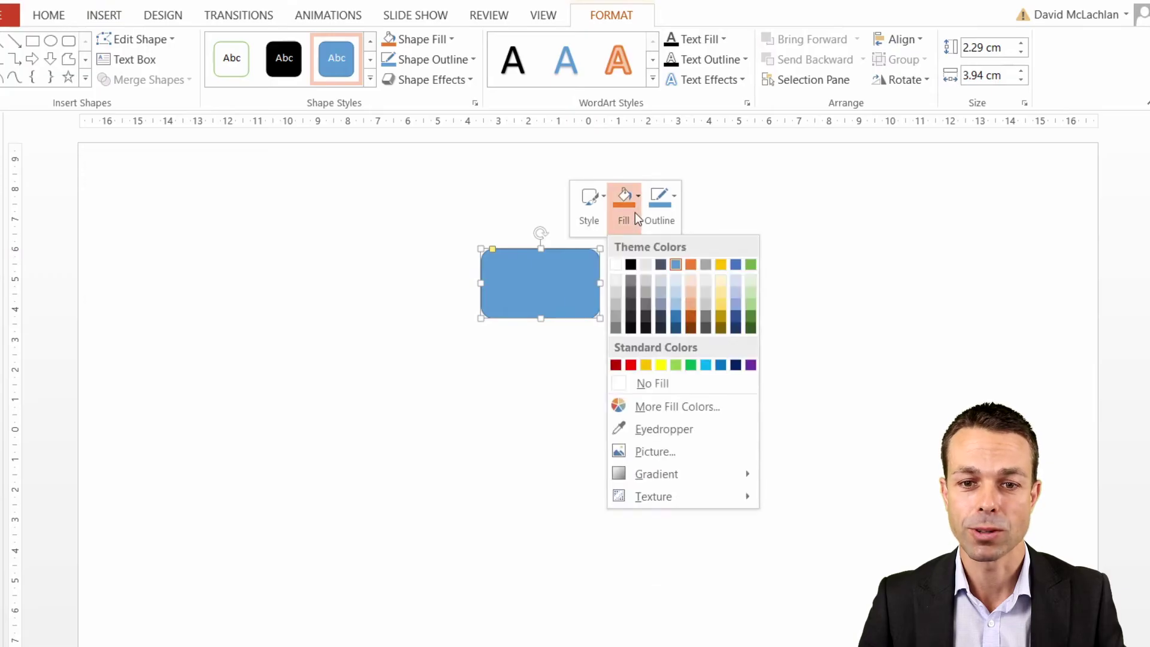
left_click(674, 282)
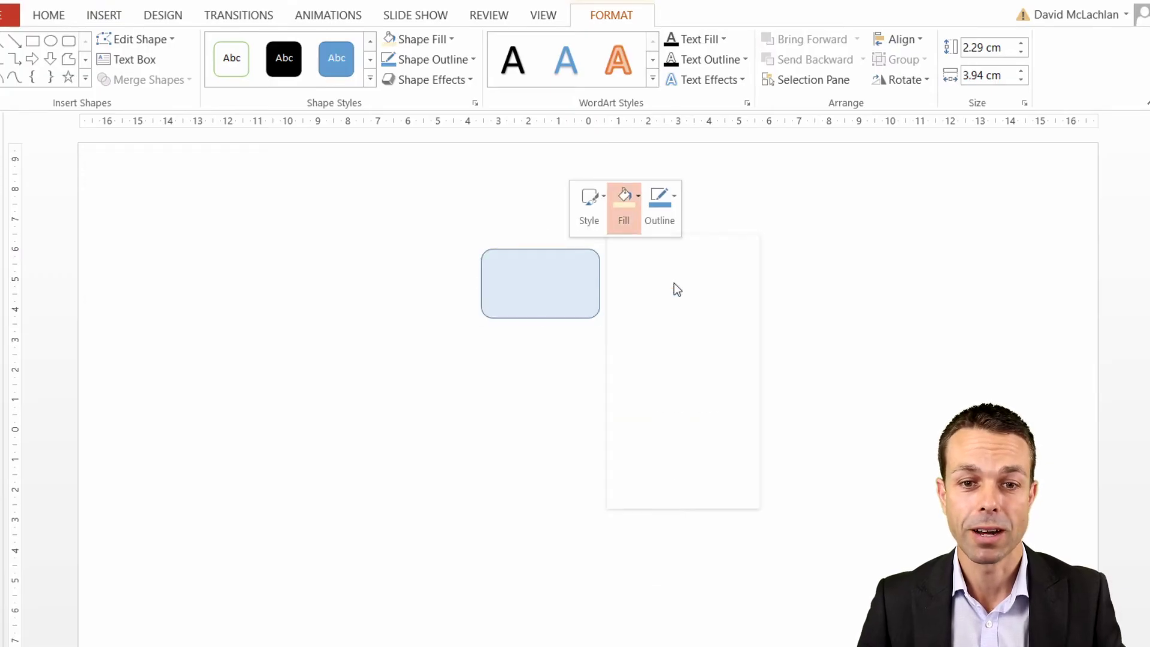
left_click(656, 207)
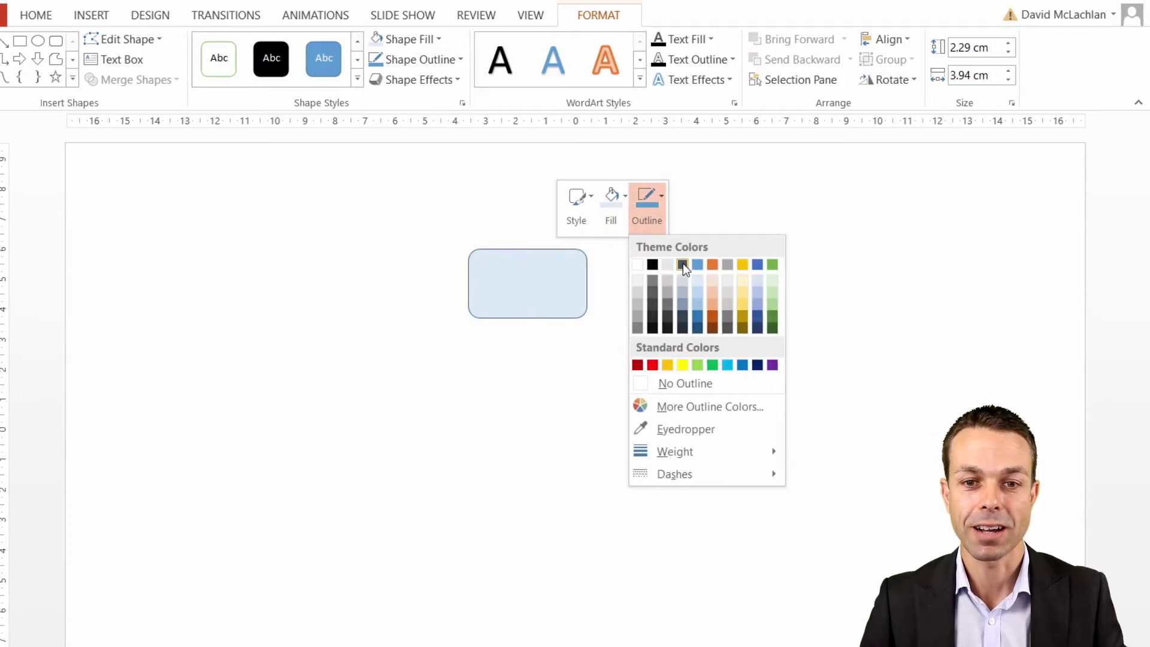
left_click(683, 264)
left_click(643, 212)
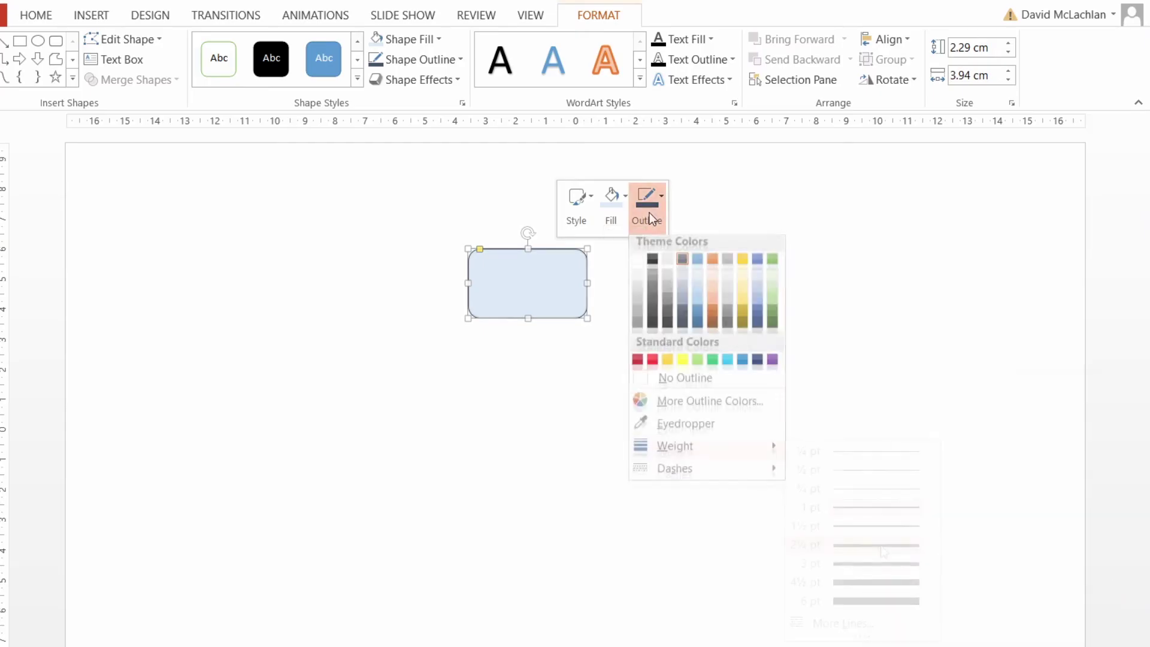
mouse_move(695, 451)
left_click(884, 546)
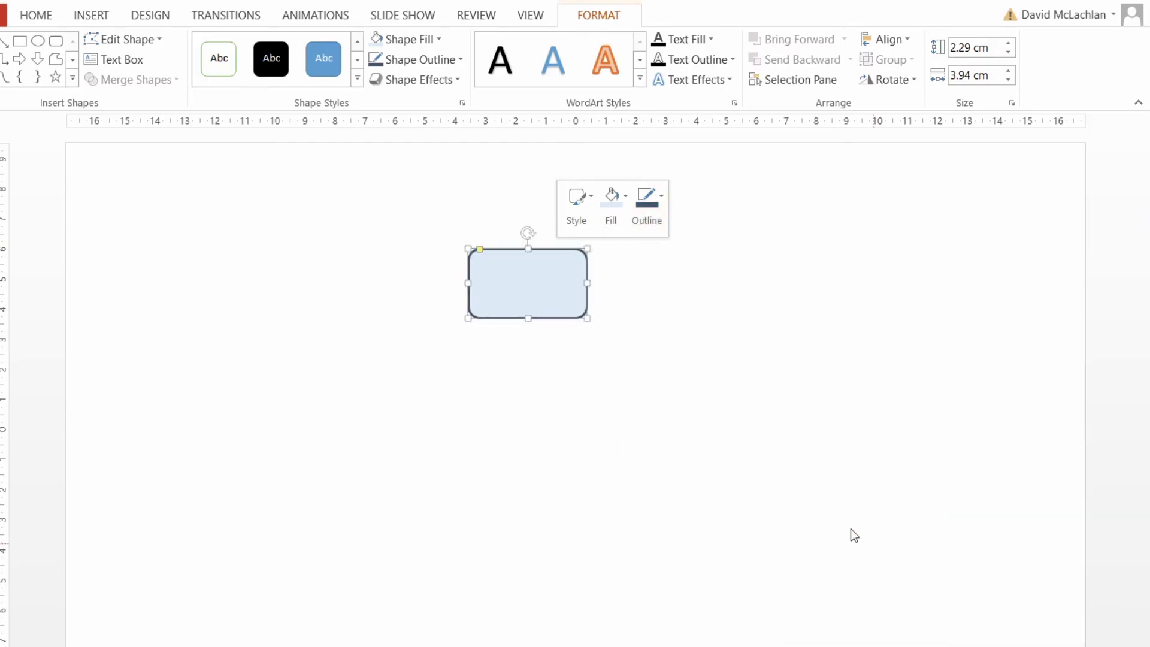
mouse_move(552, 256)
left_mouse_down()
mouse_move(547, 240)
mouse_move(570, 242)
left_mouse_up()
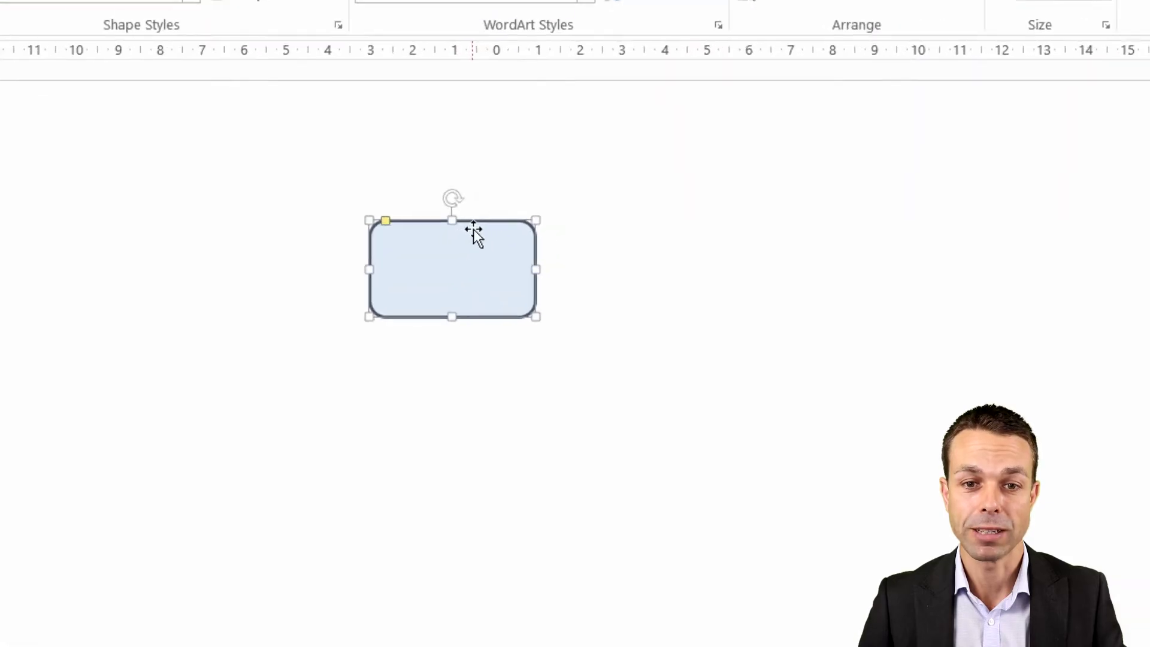
- Label the blue box 'overall Feature' and colour the text dark grey
right_click(474, 229)
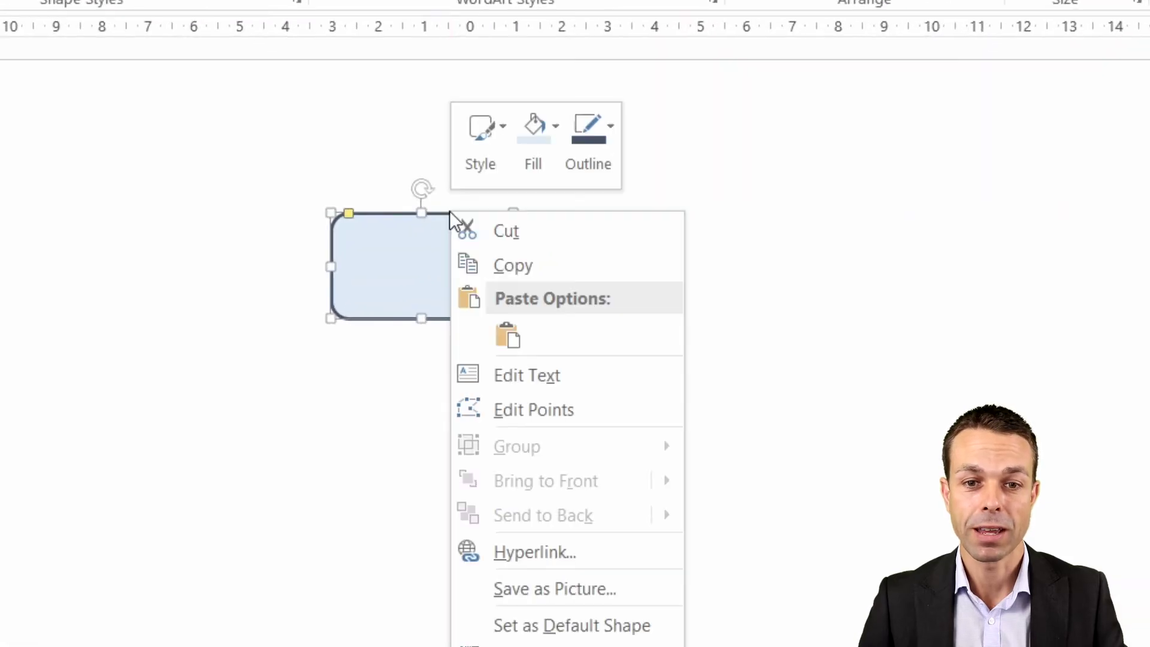
left_click(524, 376)
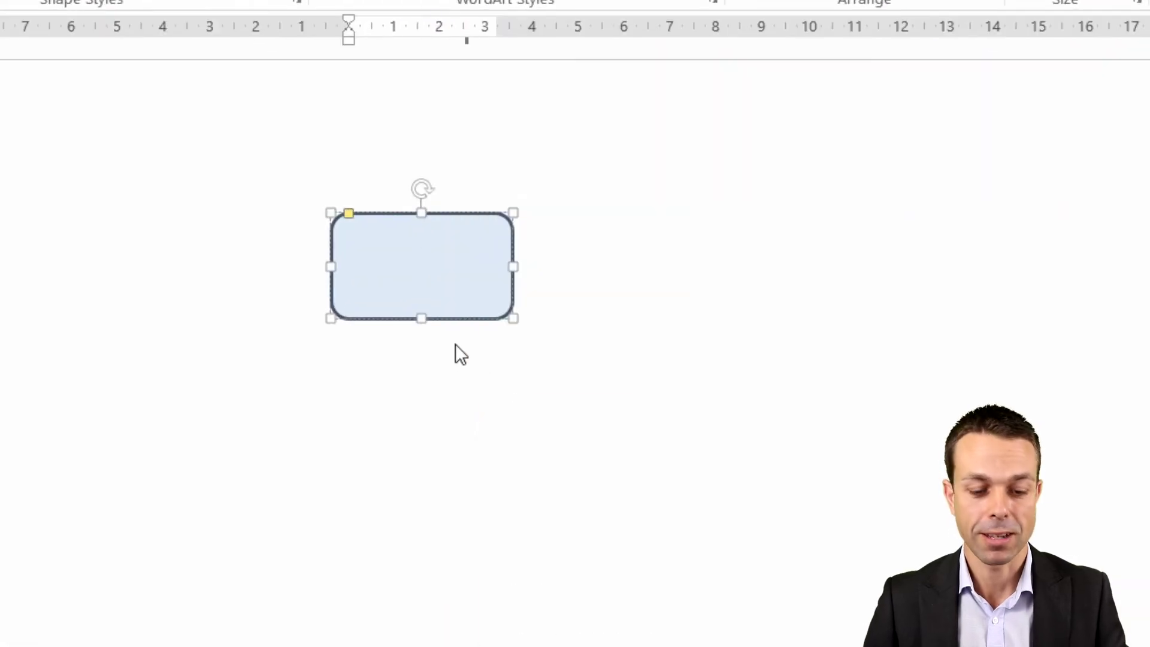
type("overall Fea")
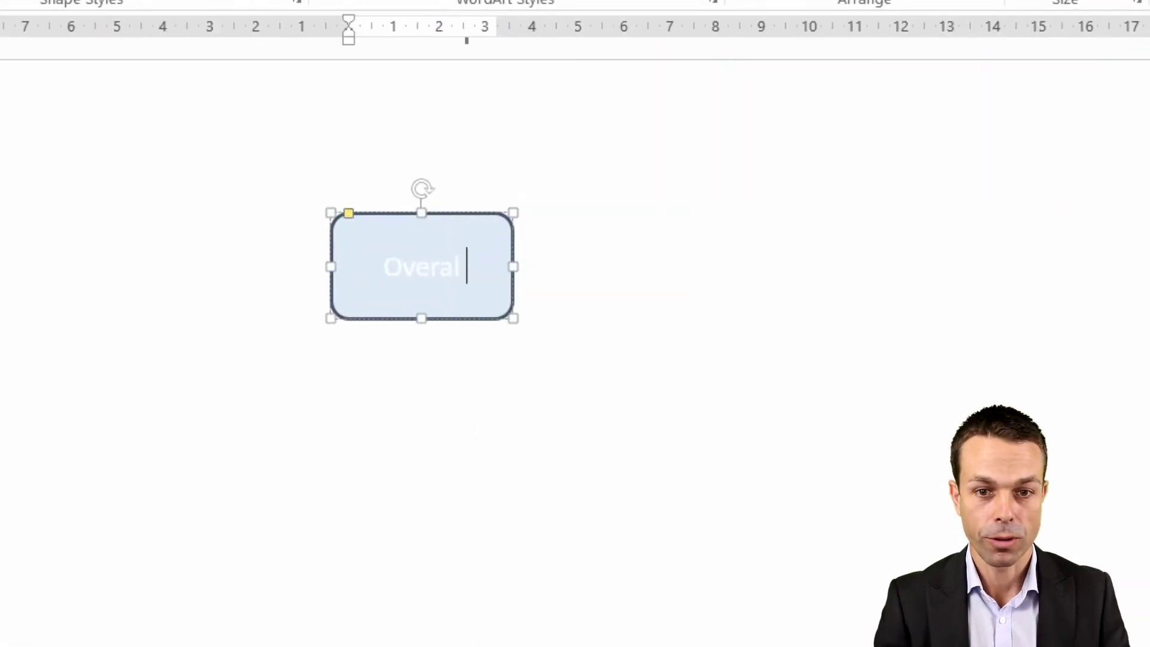
type("ture")
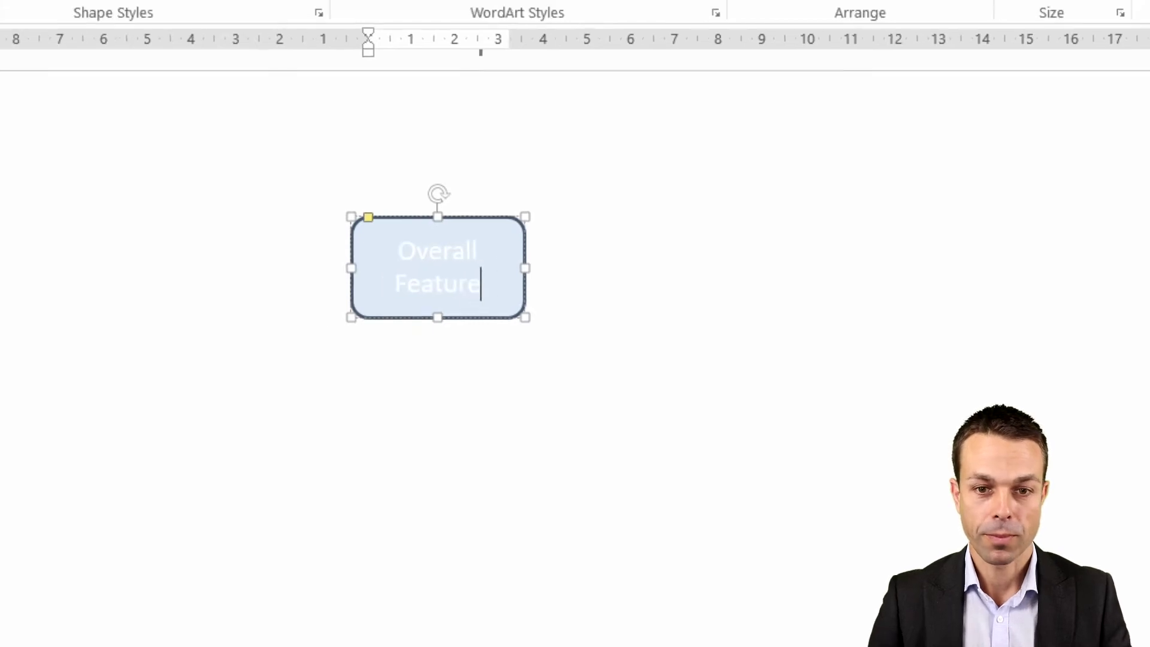
key("ctrl+a")
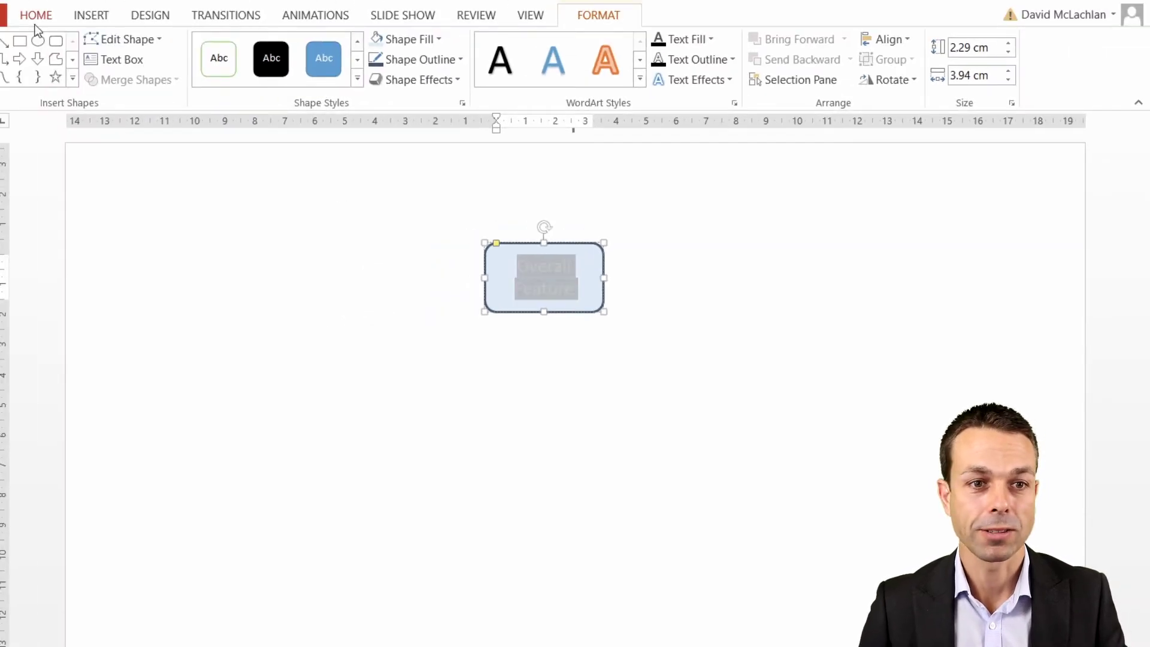
left_click(37, 15)
left_click(395, 78)
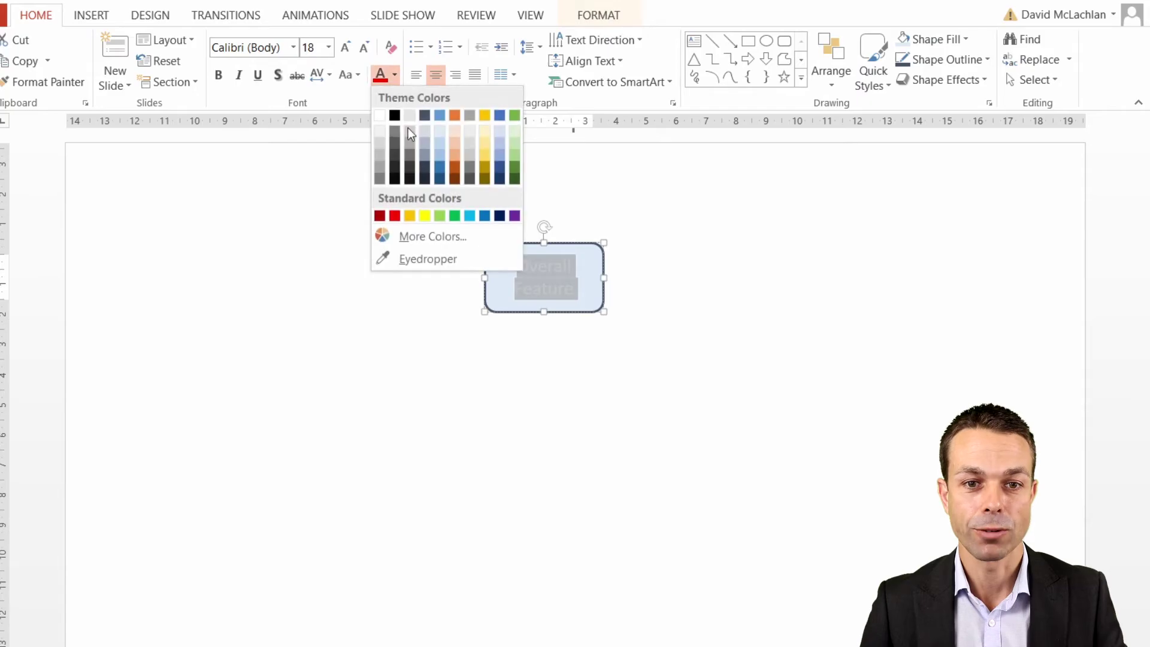
left_click(395, 144)
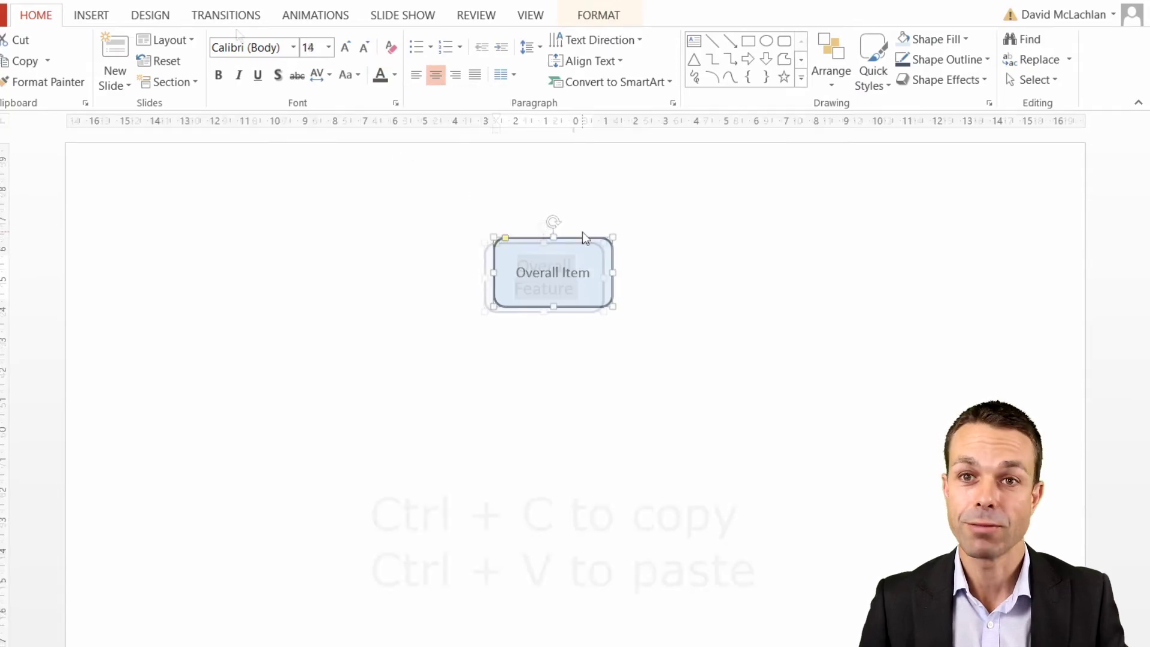
- Paste a copy of the box below-left and fill it light gold
key("ctrl+v")
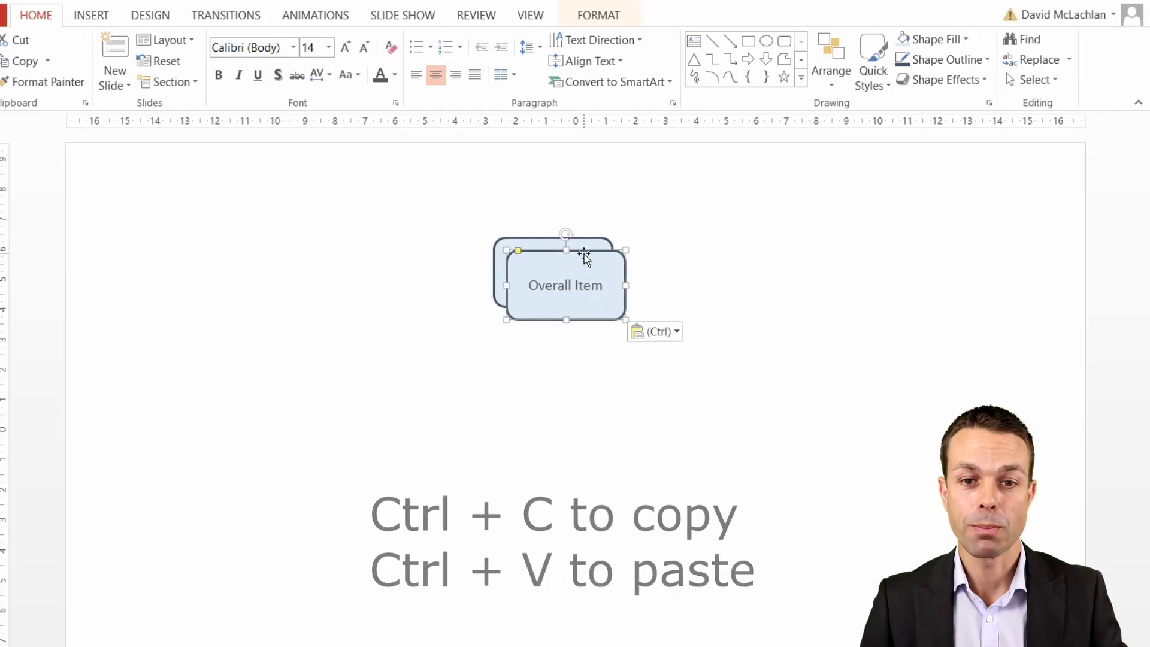
left_click_drag(573, 278, 329, 311)
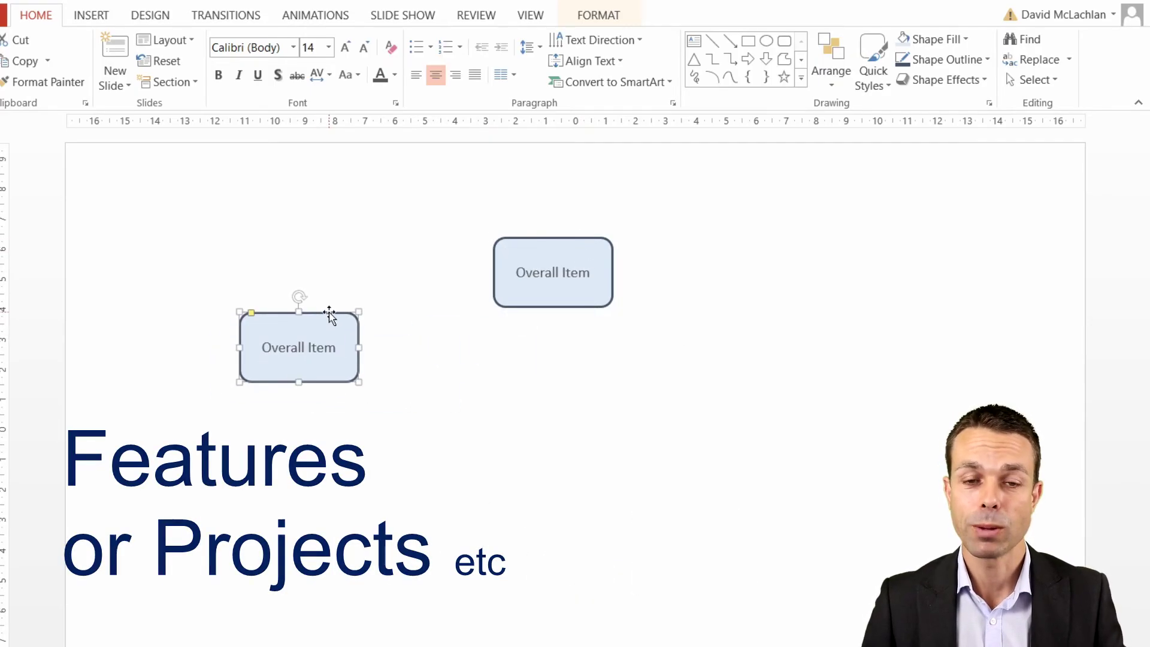
right_click(329, 312)
left_click(384, 277)
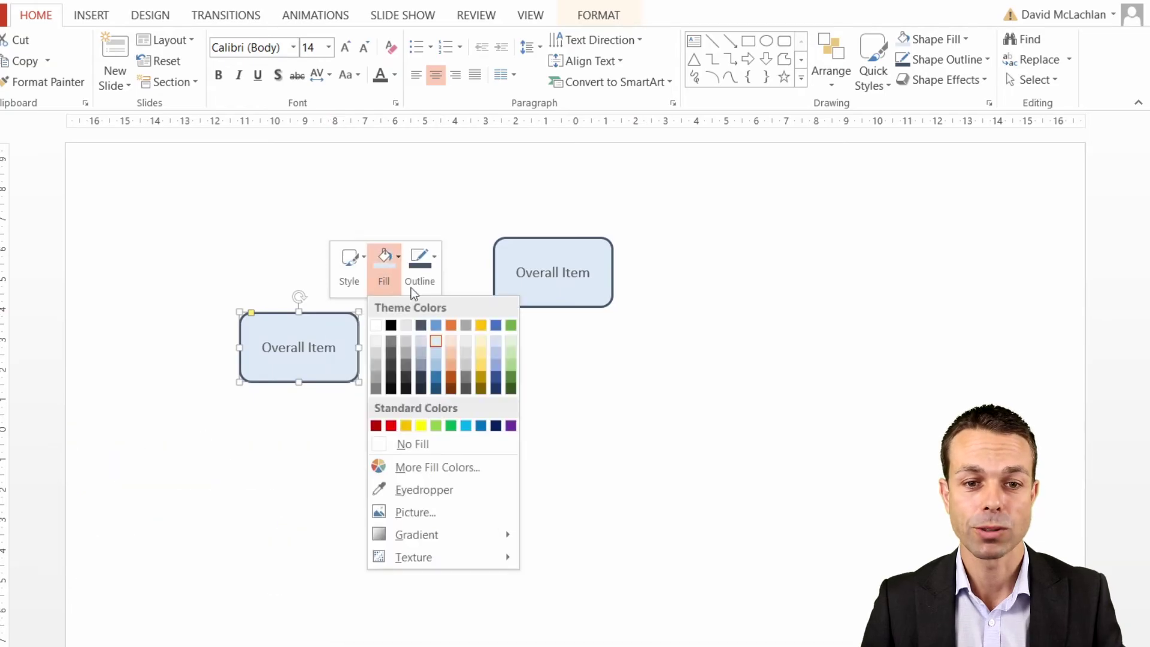
left_click(483, 337)
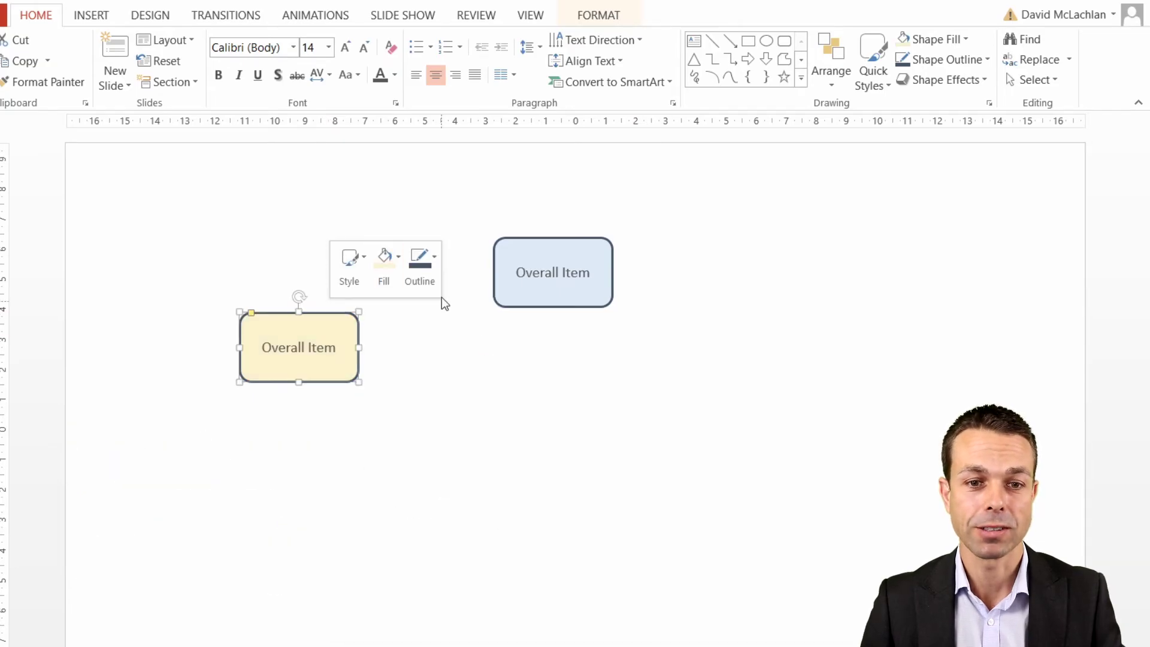
- Give the yellow box a dark grey outline and relabel it 'Feature 1'
left_click(414, 275)
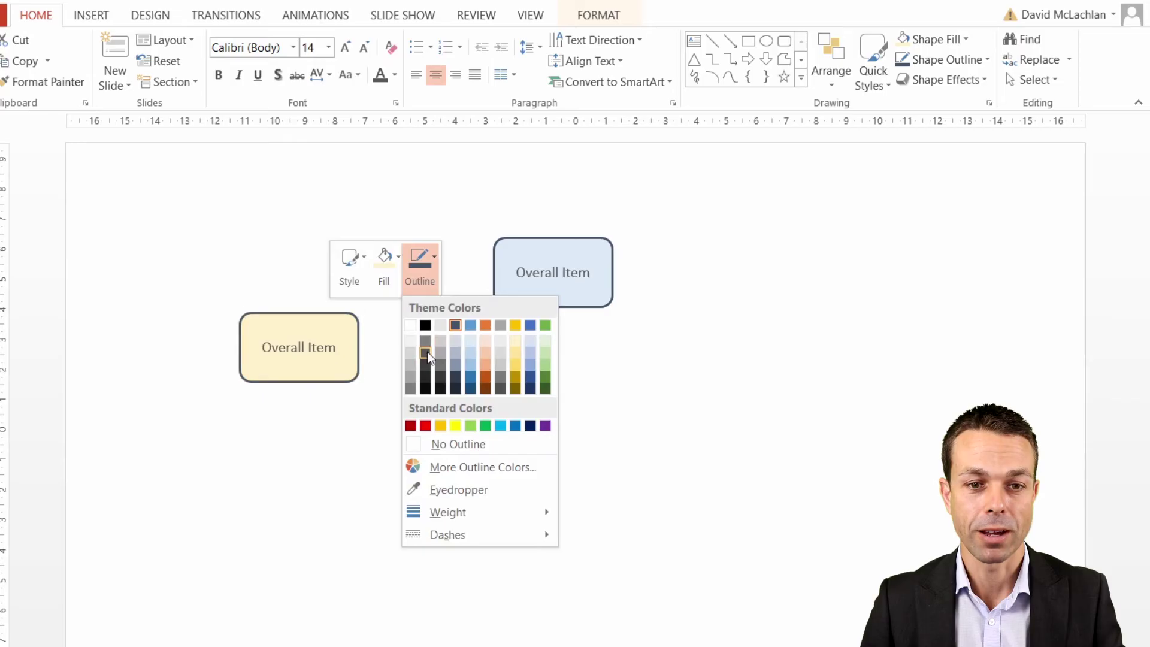
left_click(427, 351)
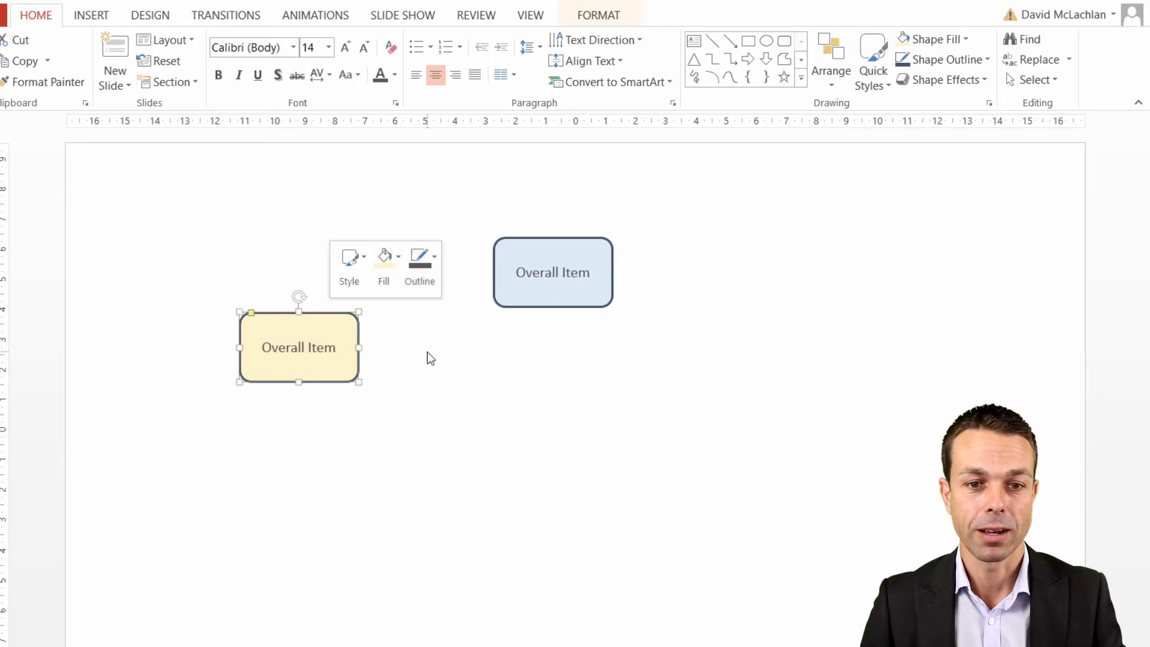
triple_click(322, 345)
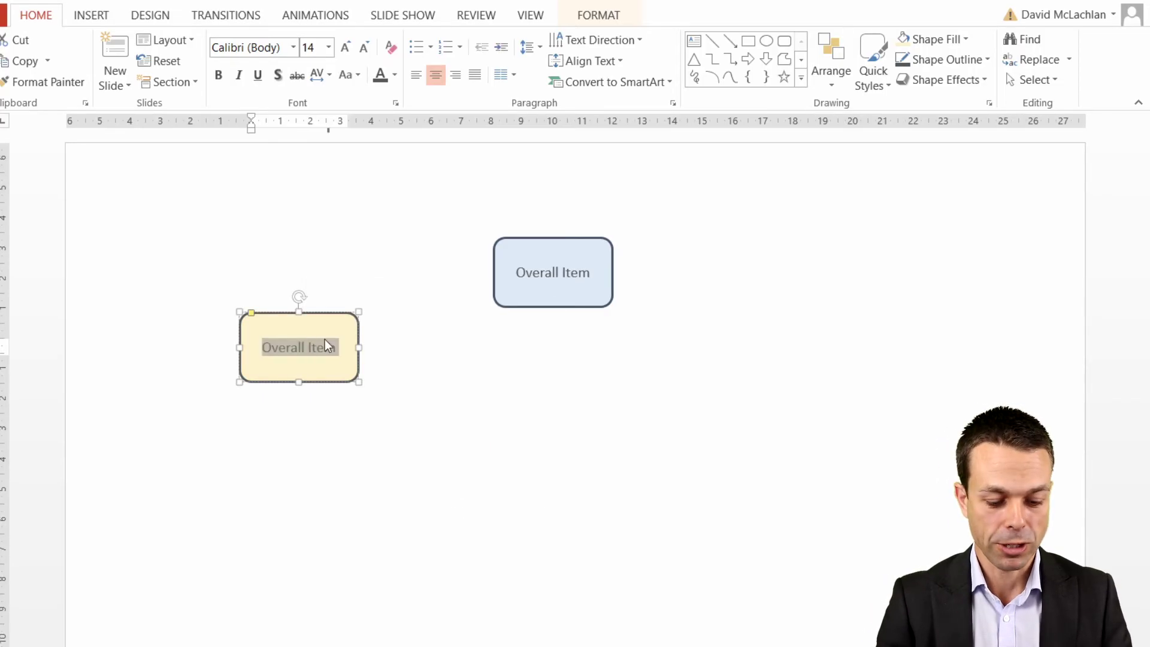
type("Feature 1")
left_click(325, 314)
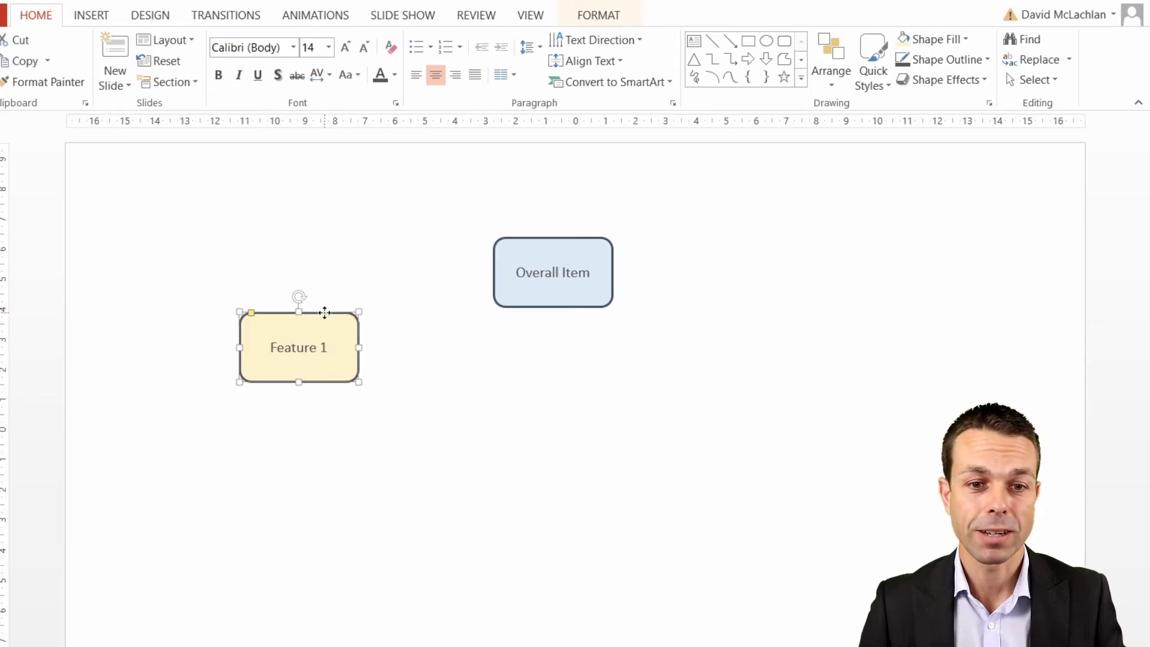
right_click(325, 314)
- Set the Feature 1 box's left, right, top and bottom text margins to 0.1 cm
left_click(400, 627)
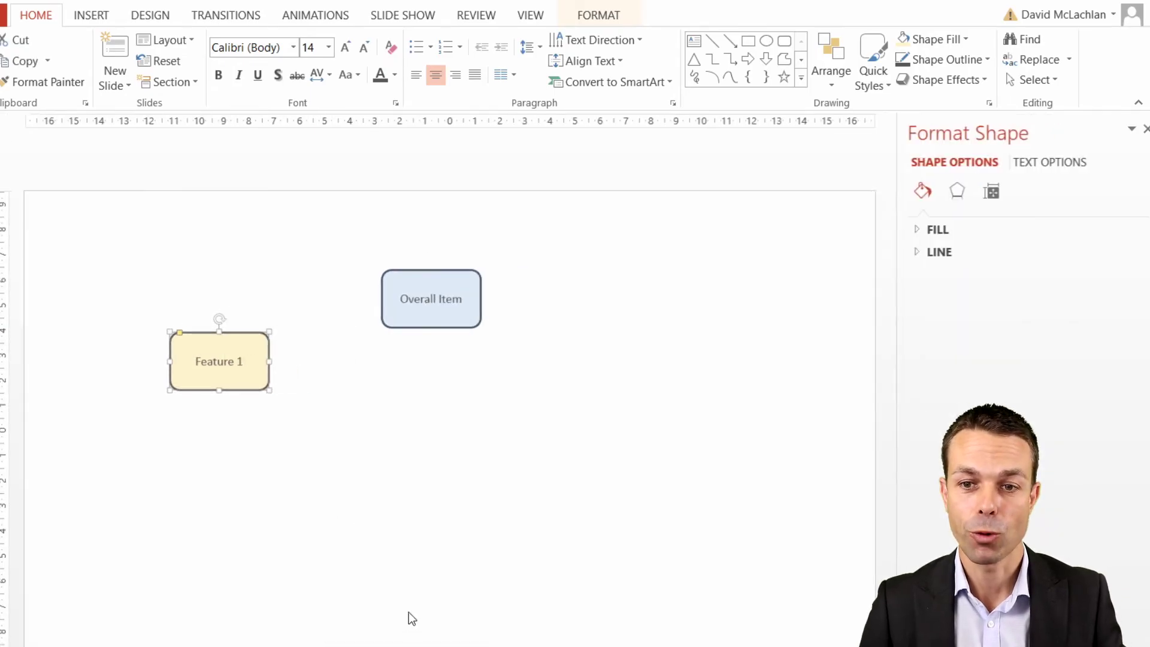
left_click(1015, 164)
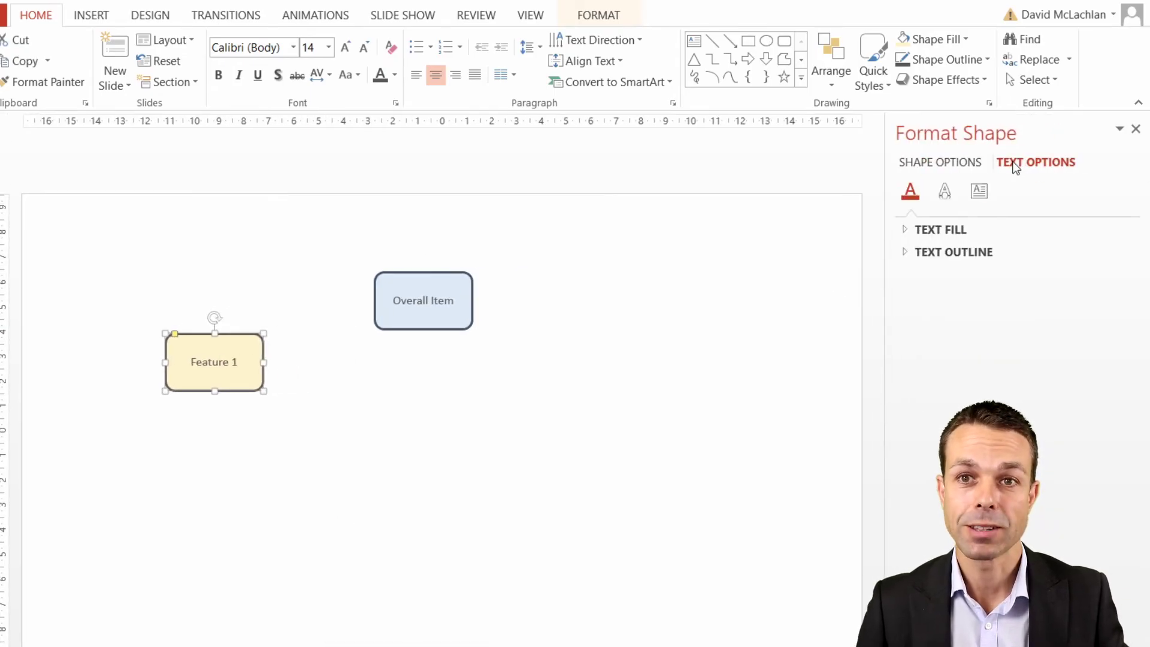
left_click(983, 191)
left_click(1114, 377)
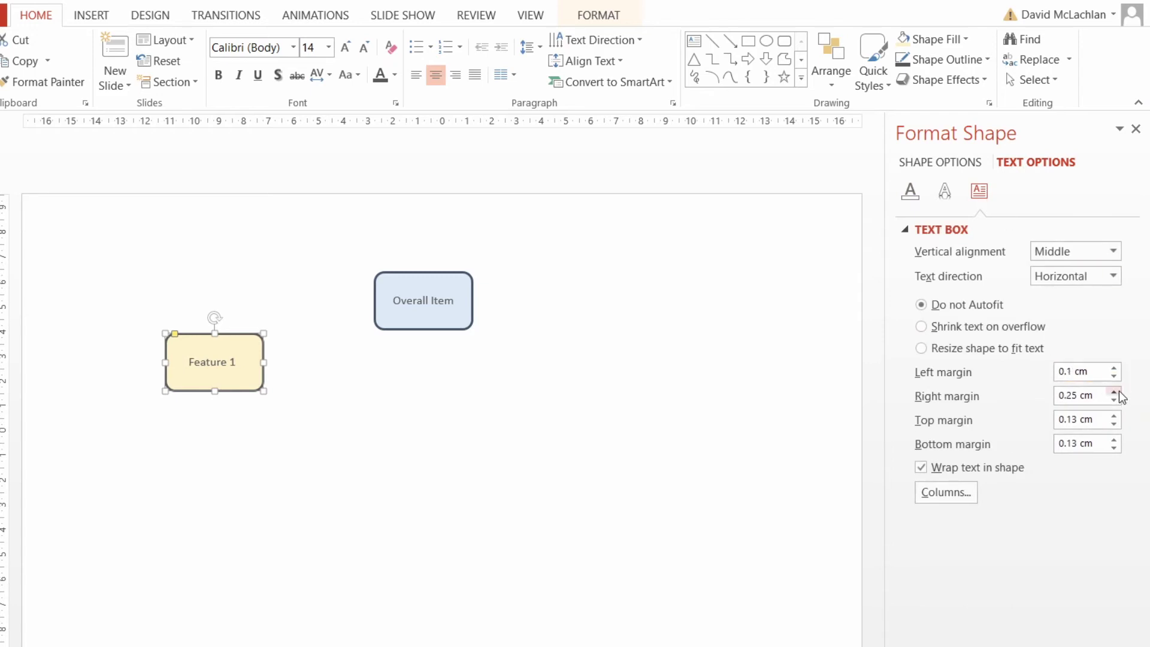
left_click(1115, 399)
left_click(1114, 424)
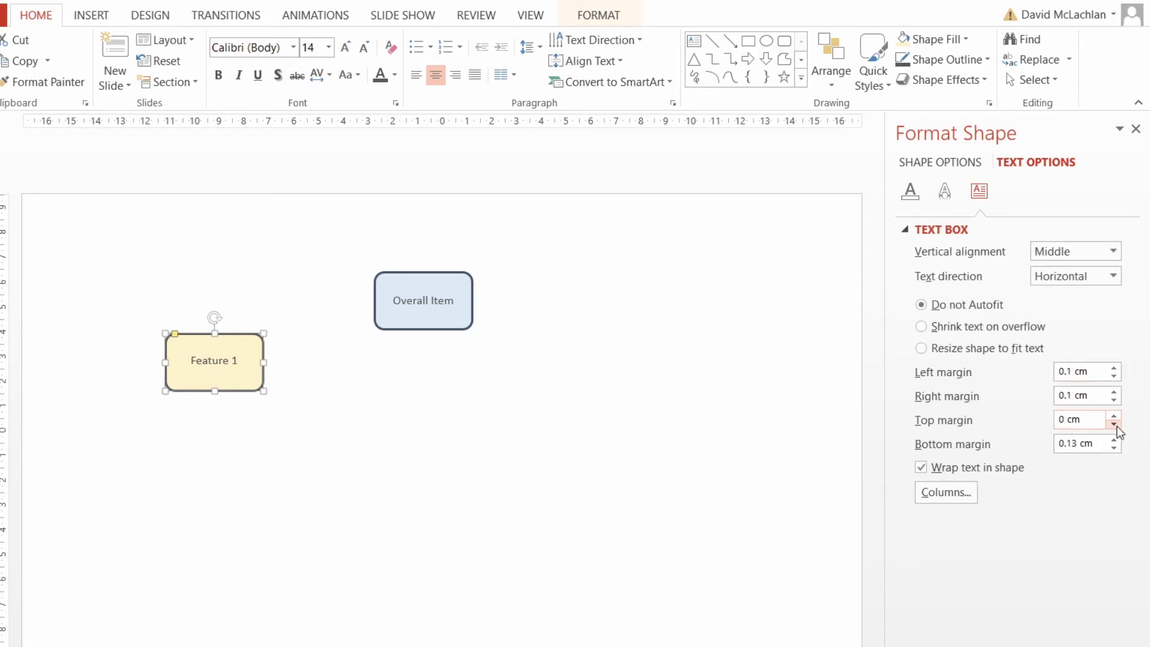
left_click(1115, 448)
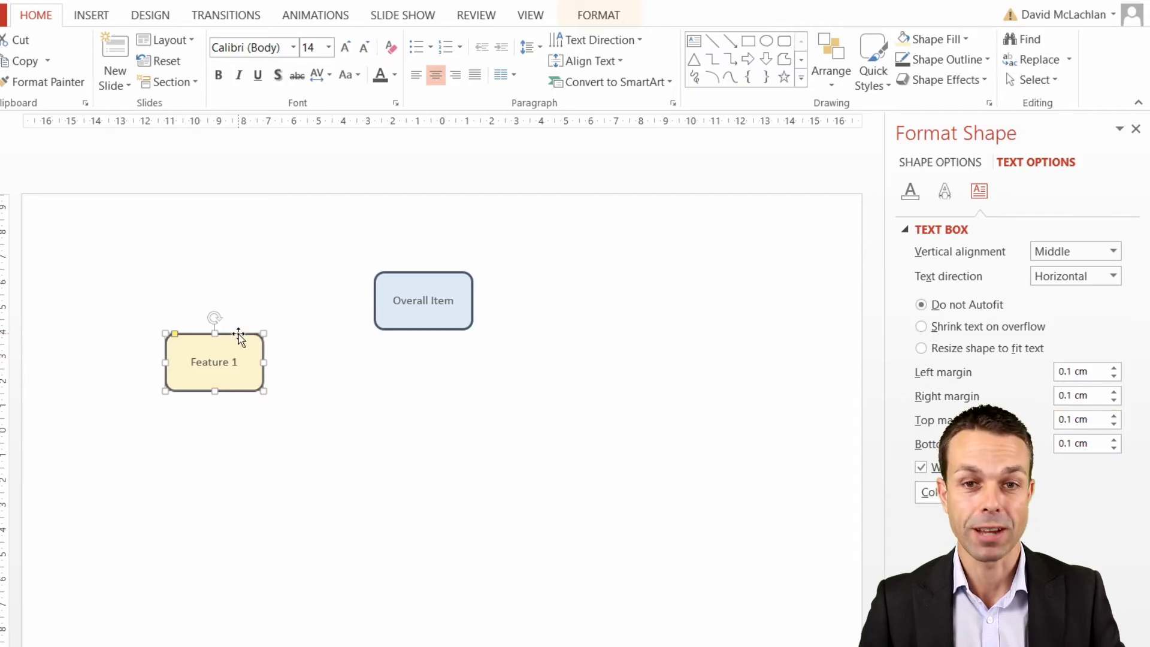
left_click(1136, 128)
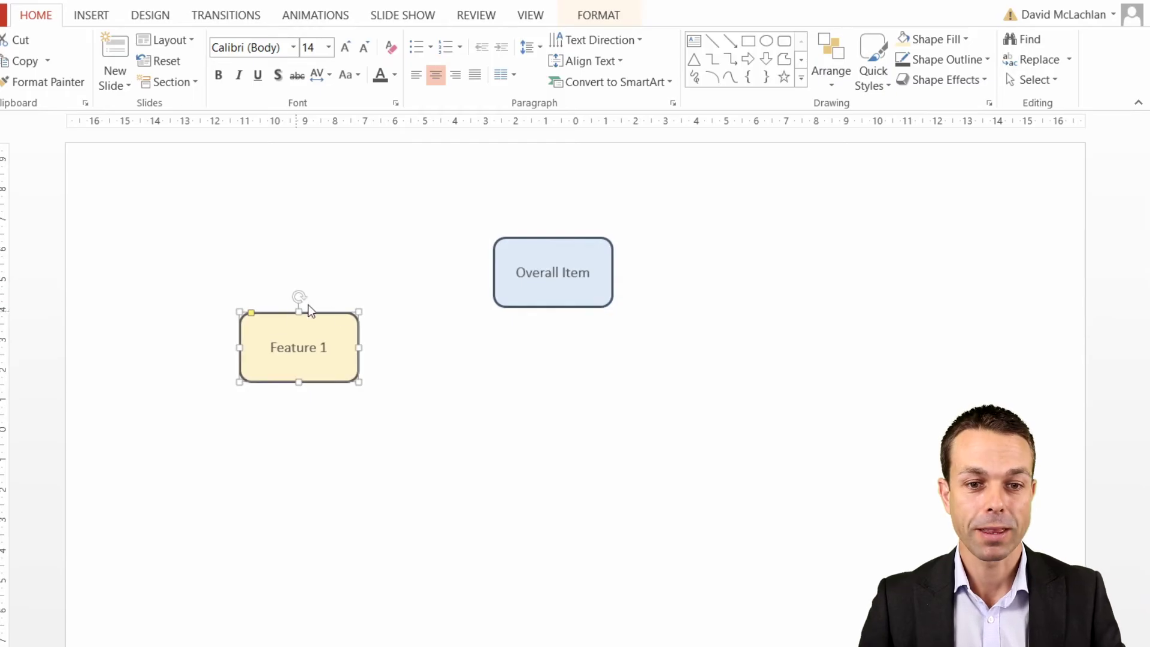
- Duplicate Feature 1 into a row of four evenly spaced yellow boxes
key("ctrl+d")
left_click_drag(296, 333, 448, 320)
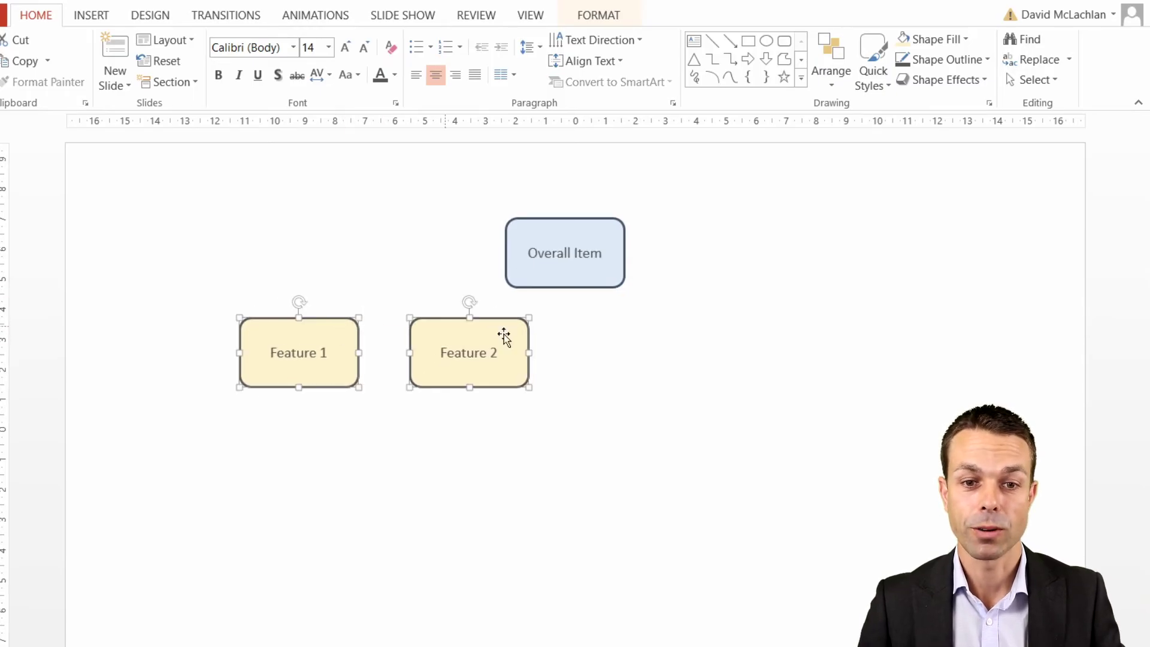
key("ctrl+d")
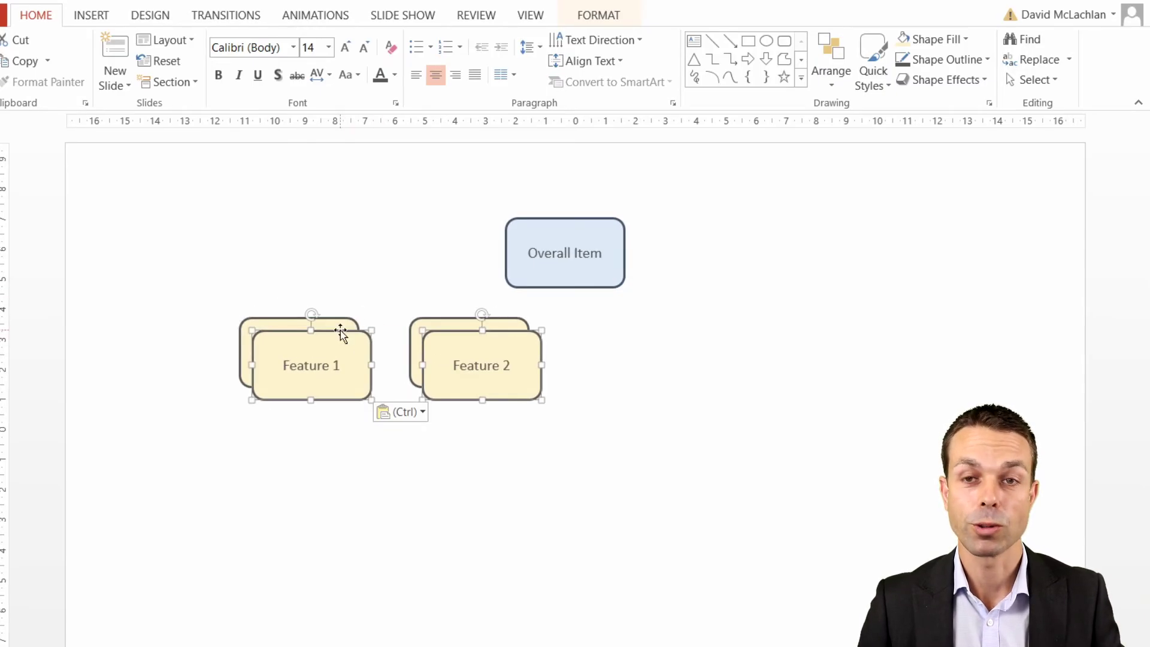
left_click_drag(341, 329, 666, 315)
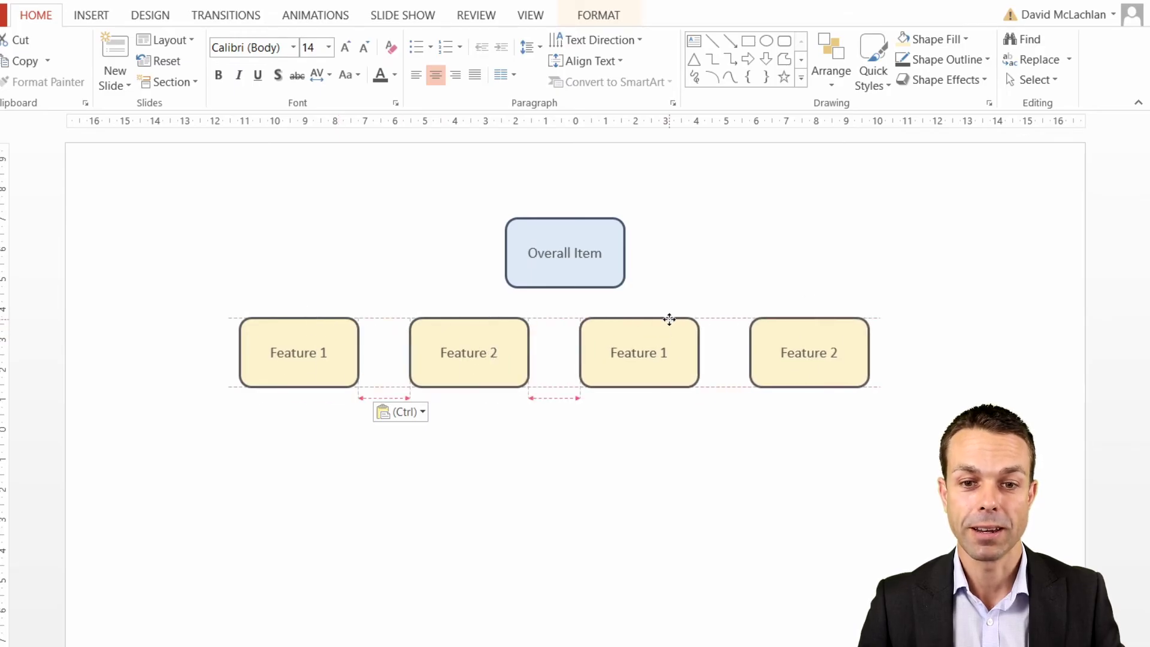
- Relabel the third and fourth boxes 'Feature 3' and 'Feature 4'
left_click(667, 353)
key("BackSpace")
type("3")
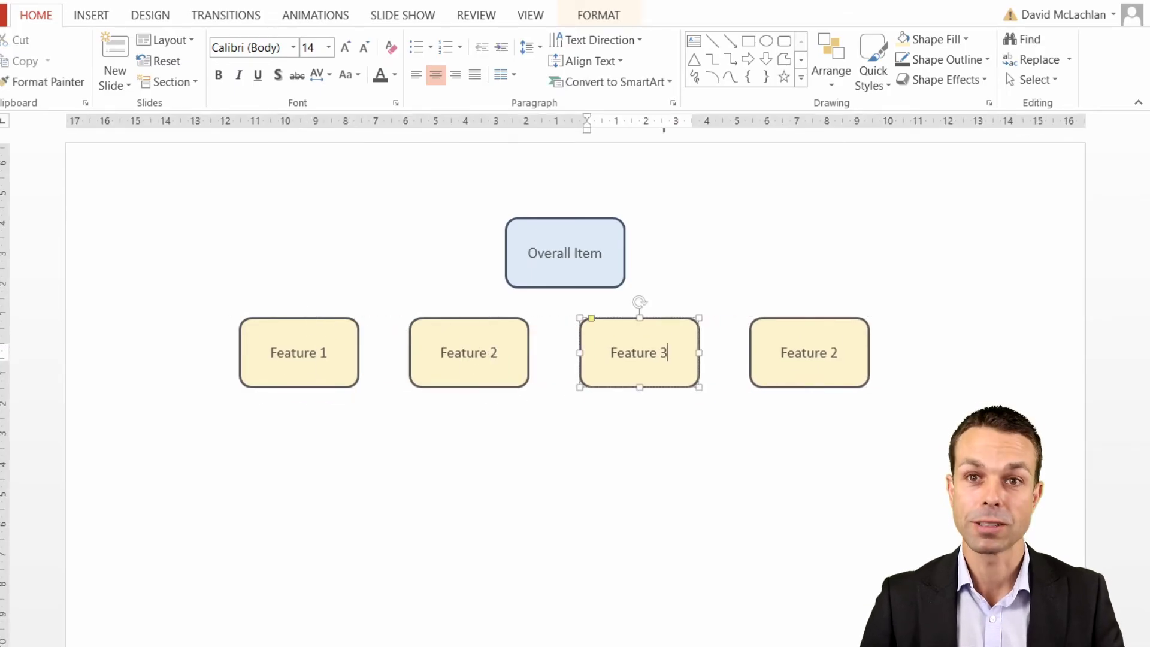
left_click(838, 352)
key("BackSpace")
type("4")
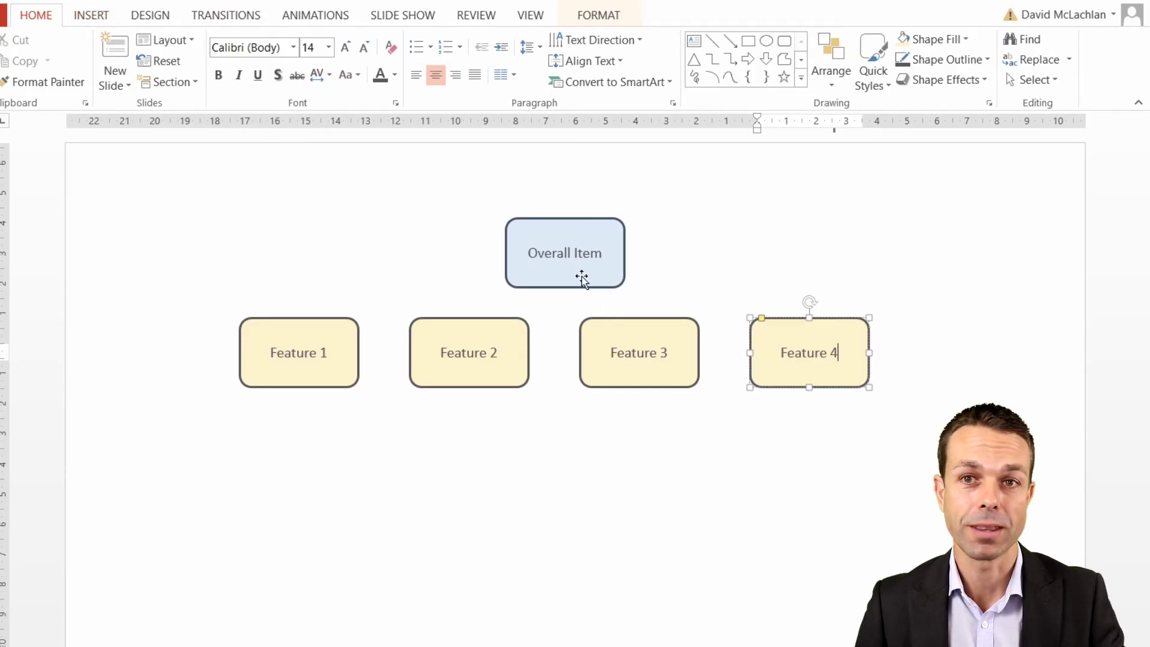
left_click(95, 15)
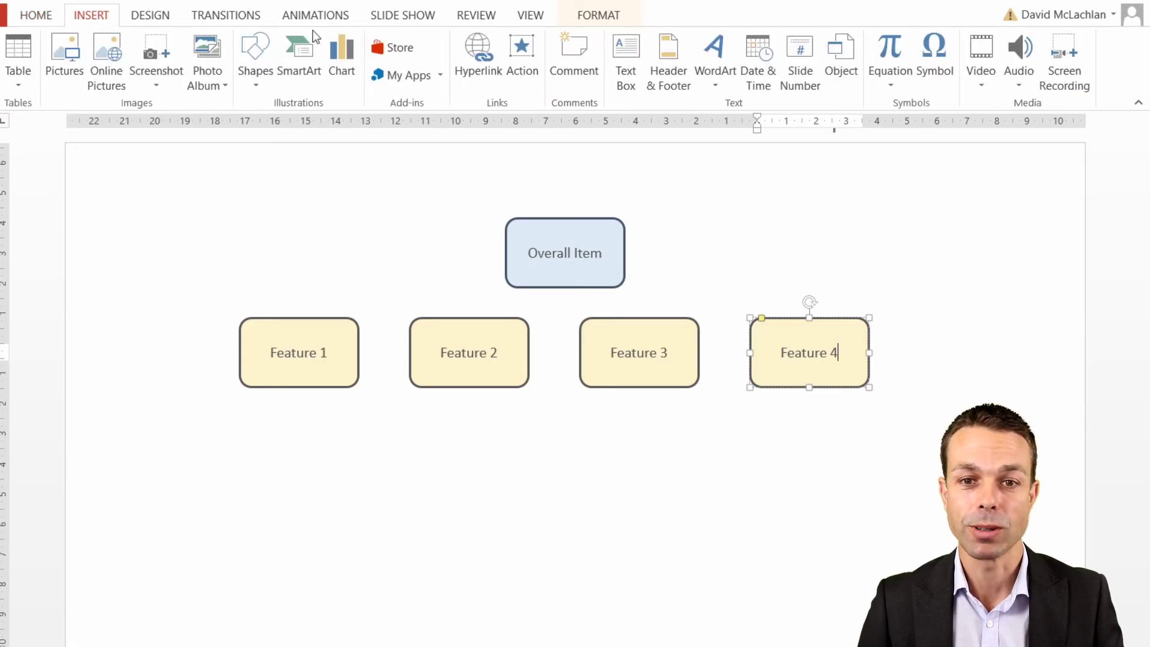
- Add a small text box reading '1.' beside Overall Item
left_click(629, 77)
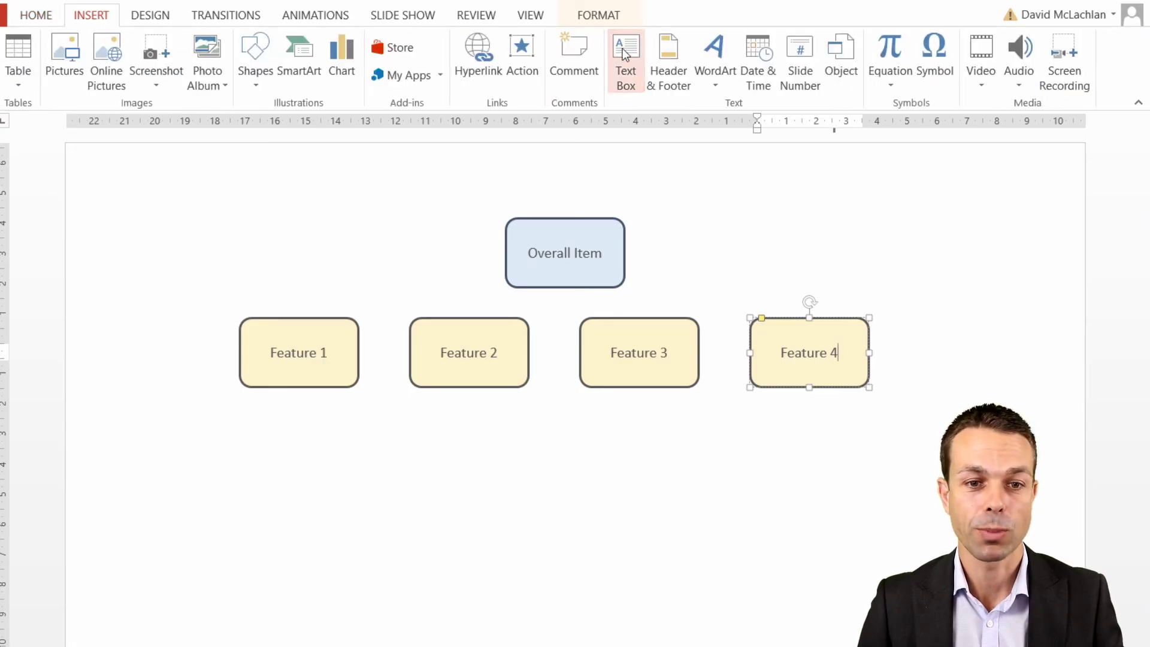
left_click_drag(217, 249, 302, 280)
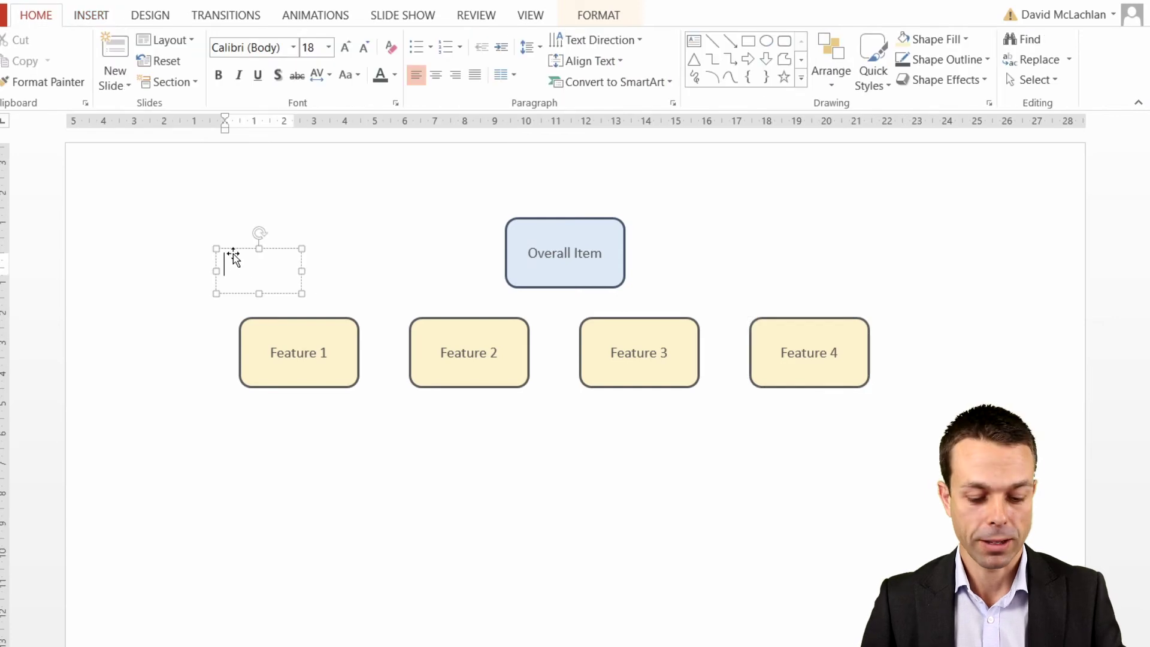
type("1.")
key("ctrl+a")
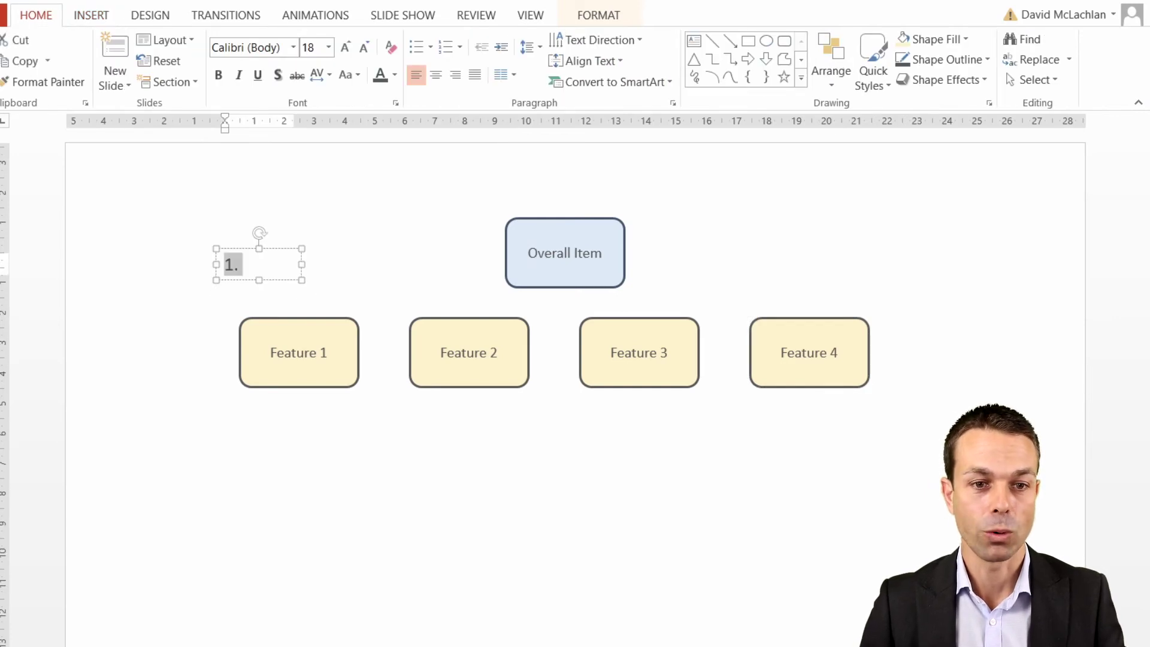
right_click(283, 251)
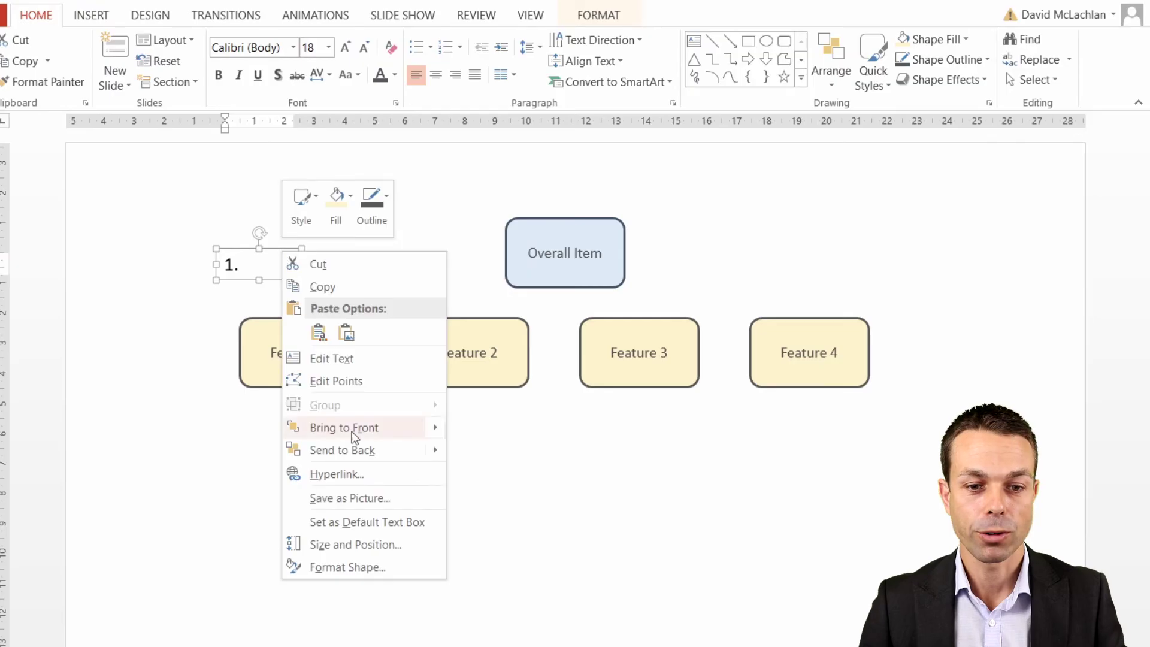
- Set all four text margins of the '1.' text box to 0.1 cm
key("Escape")
key("Escape")
left_click(1048, 160)
left_click(983, 193)
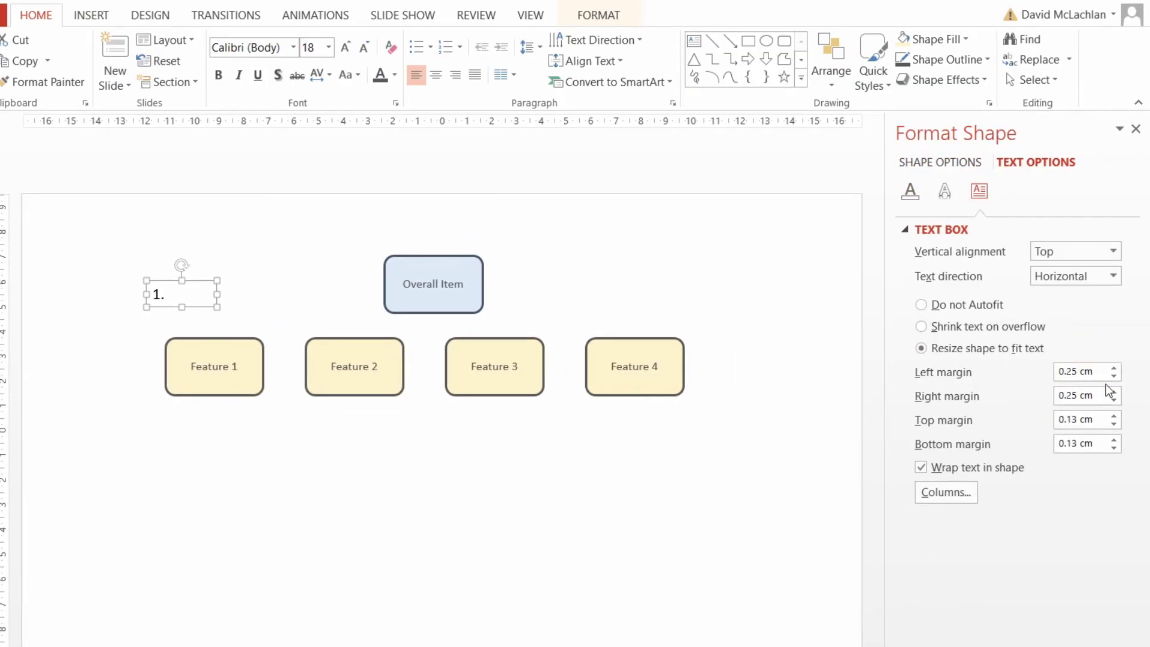
left_click(1116, 378)
left_click(1116, 400)
left_click(1115, 400)
double_click(1116, 423)
left_click(1114, 416)
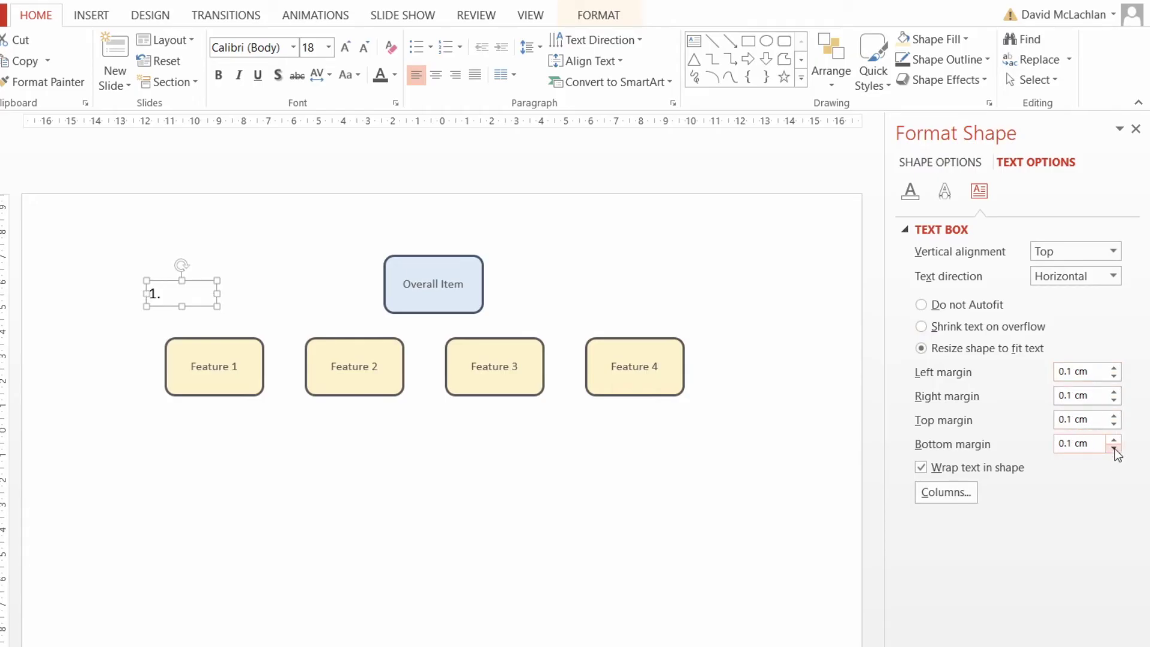
left_click(1115, 448)
- Place the '1.' label at size 14 on Feature 1's top-left corner and group them
left_click(167, 300)
left_click_drag(178, 307, 193, 341)
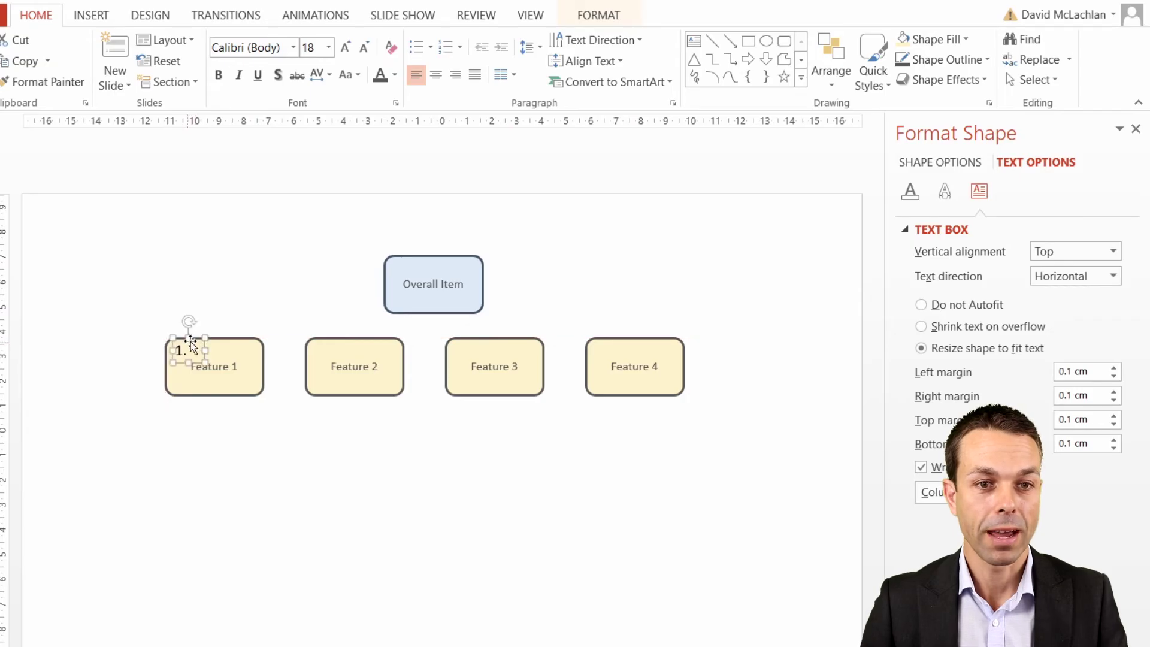
left_click(363, 47)
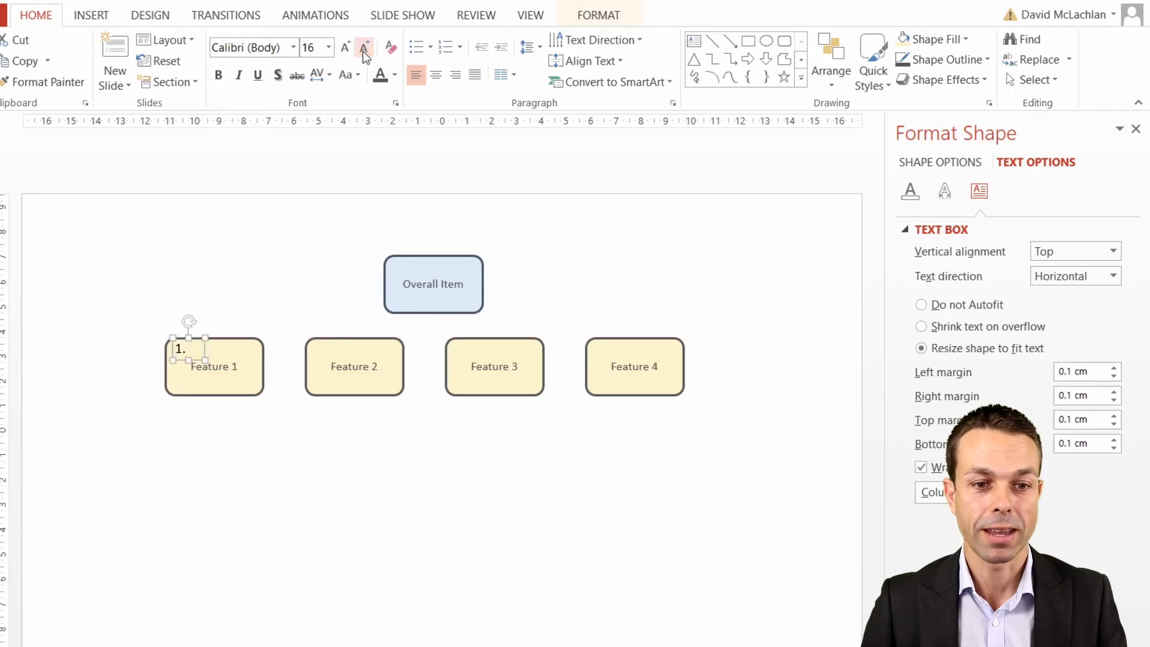
left_click(363, 47)
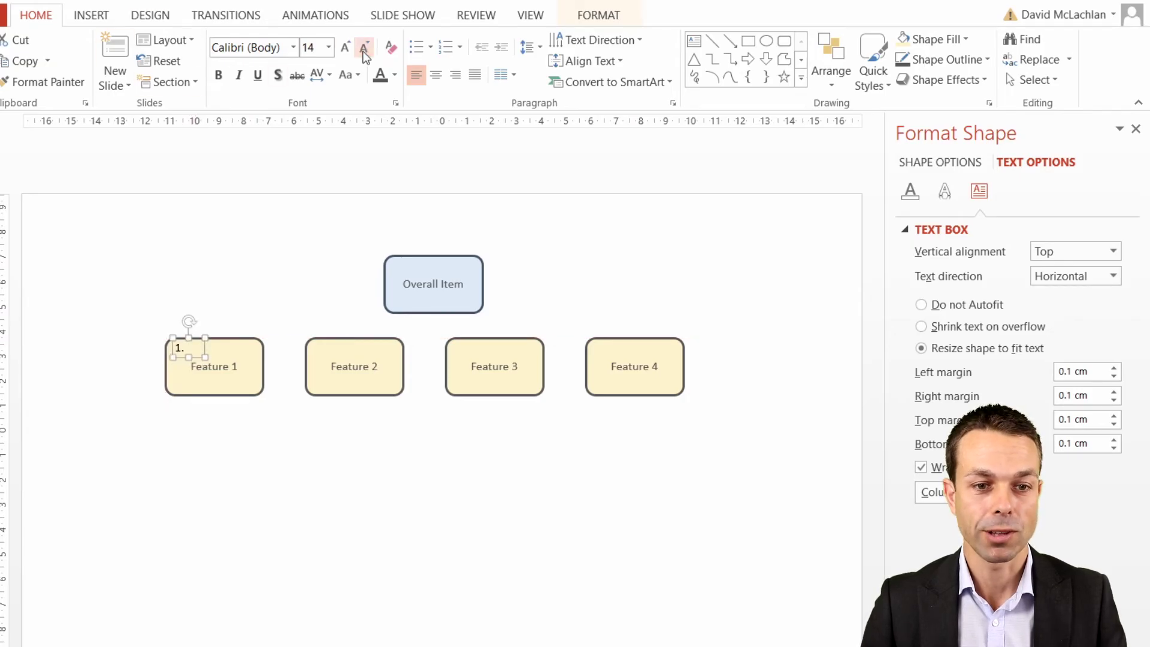
left_click(231, 344, "shift")
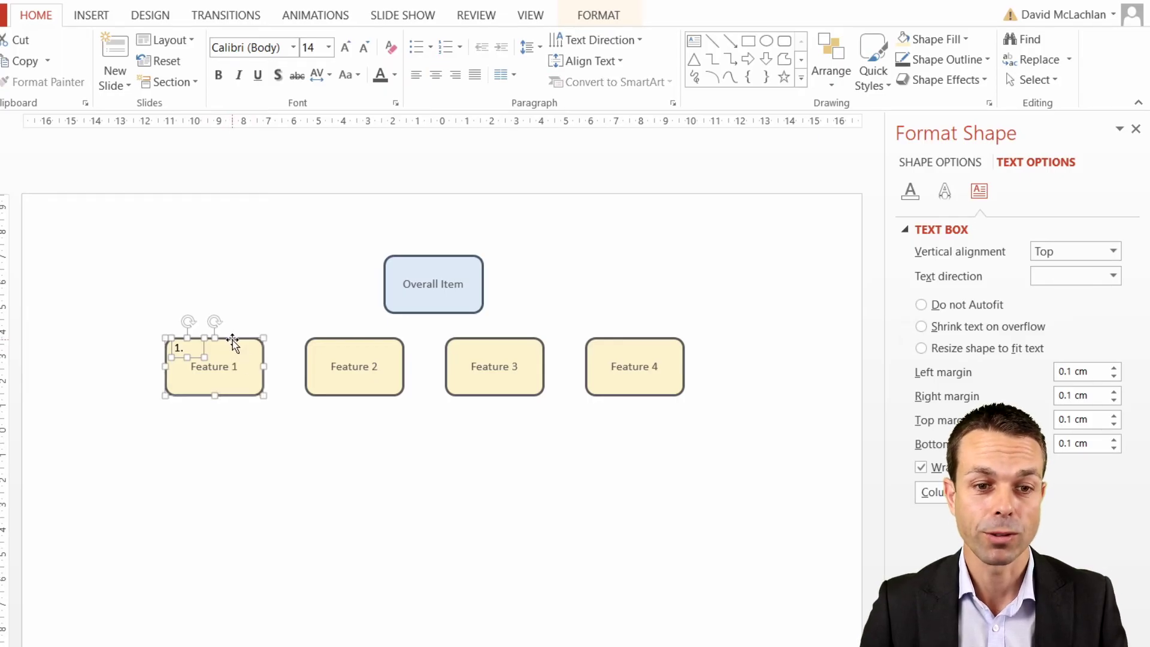
right_click(233, 339)
mouse_move(292, 452)
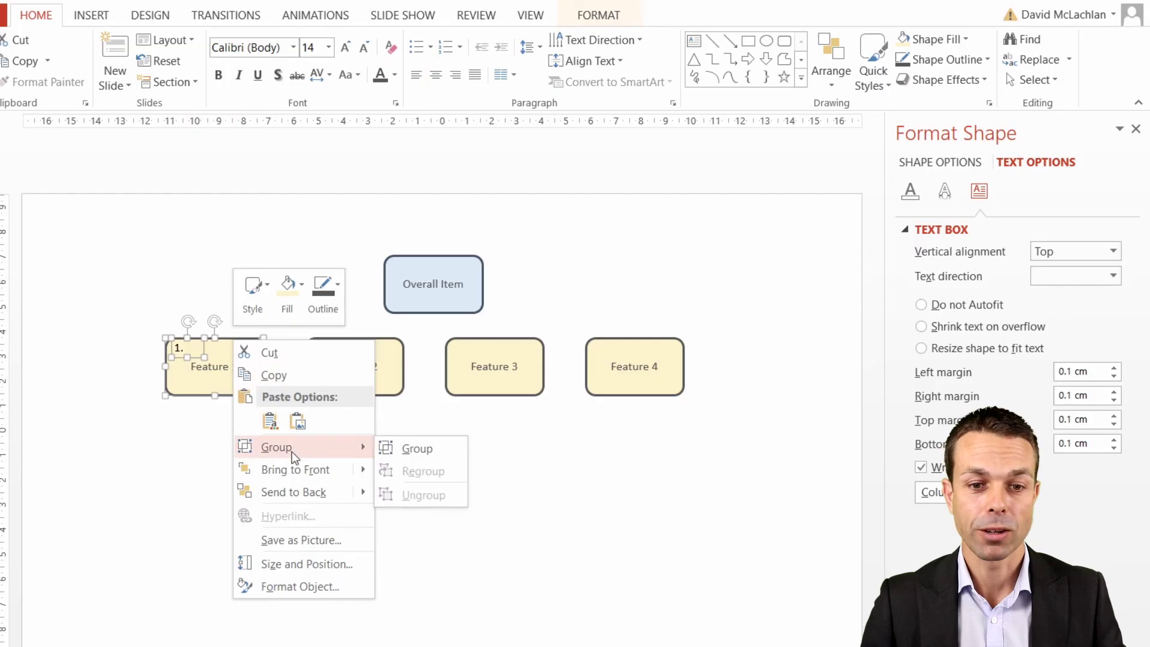
left_click(429, 449)
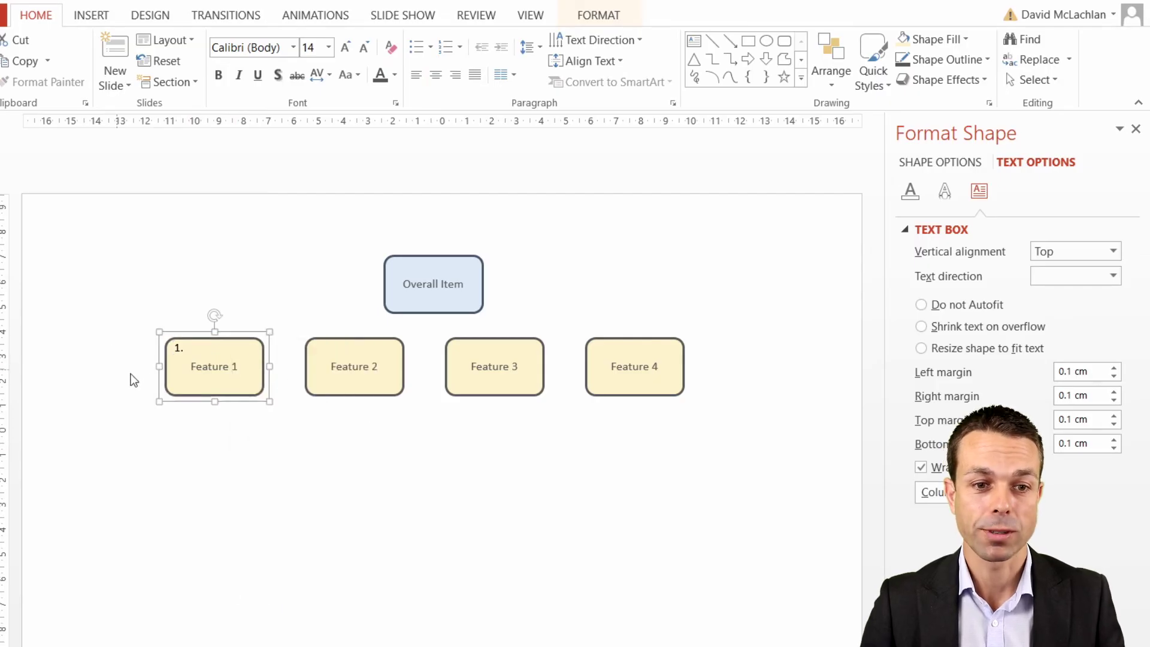
left_click(172, 352)
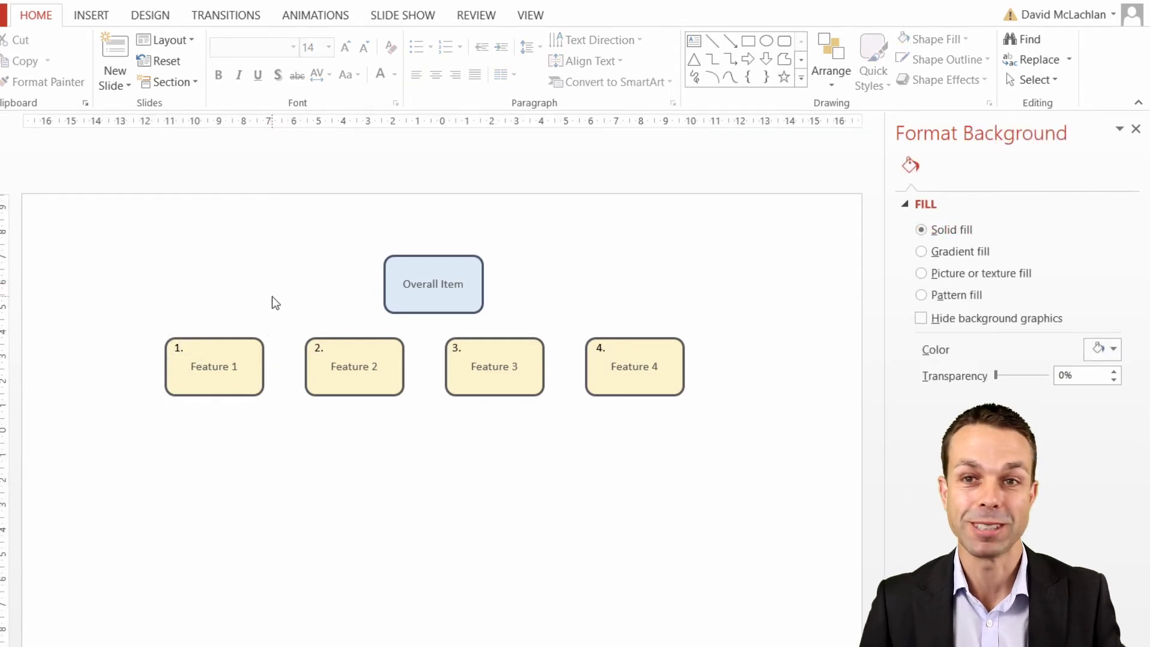
left_click(98, 19)
- Draw a curved arrow connector from Overall Item's bottom to Feature 1's top
left_click(270, 78)
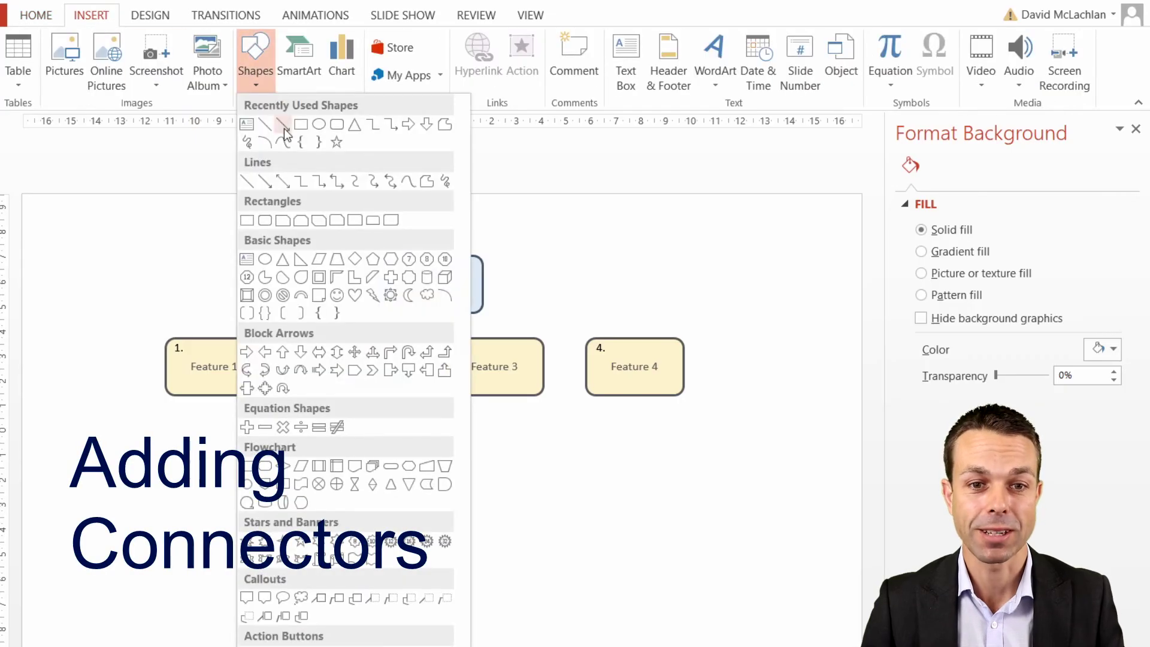
left_click(374, 185)
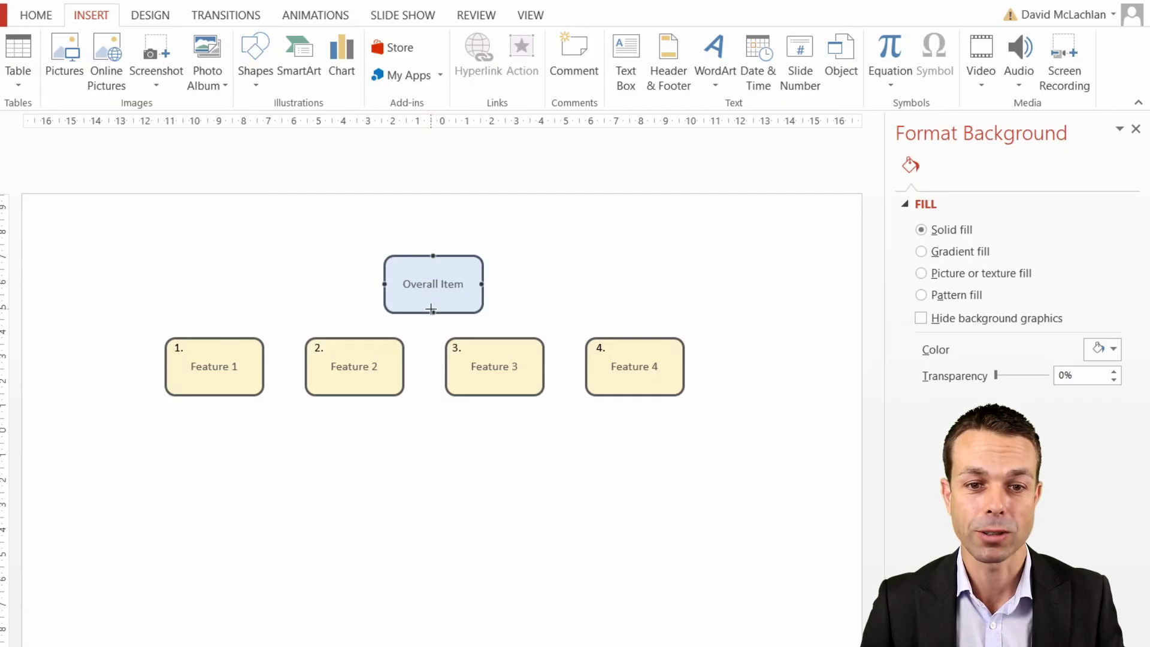
left_click_drag(433, 313, 215, 338)
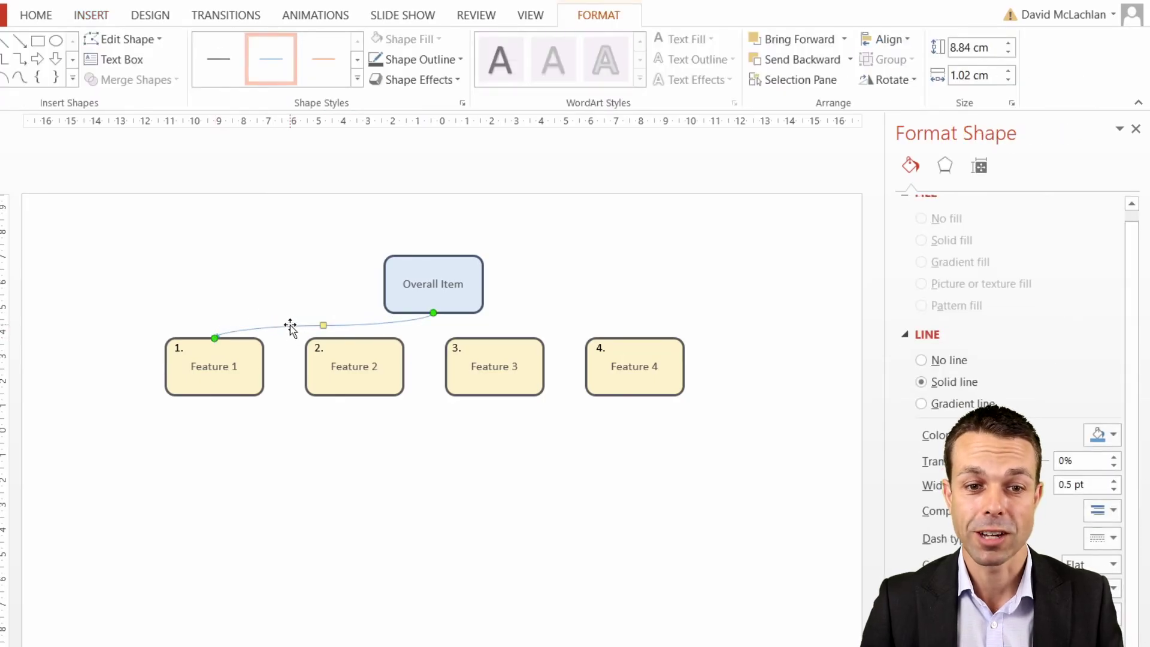
right_click(292, 326)
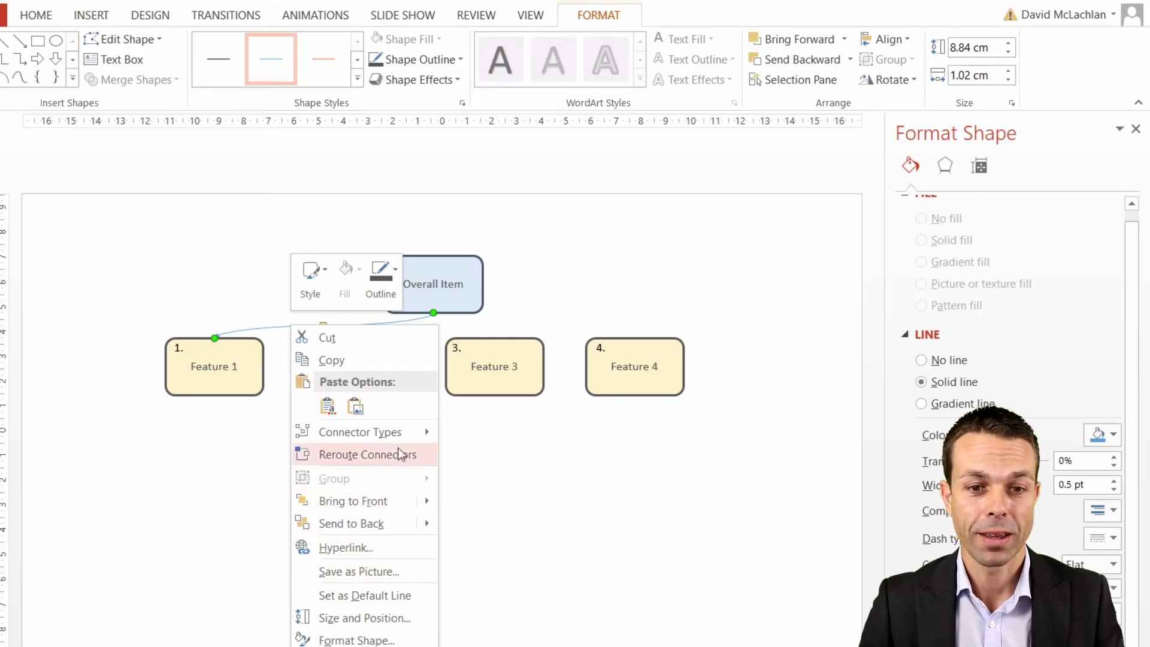
- Make the curved connector 3 pt thick and dark blue-gray
left_click(381, 275)
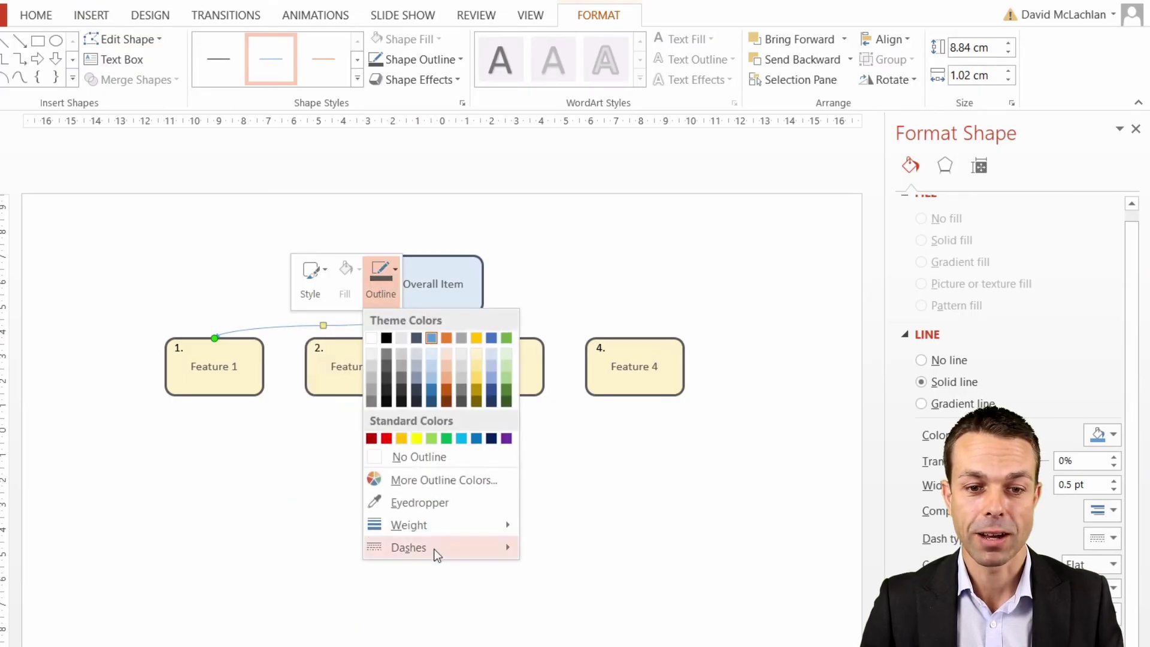
mouse_move(440, 527)
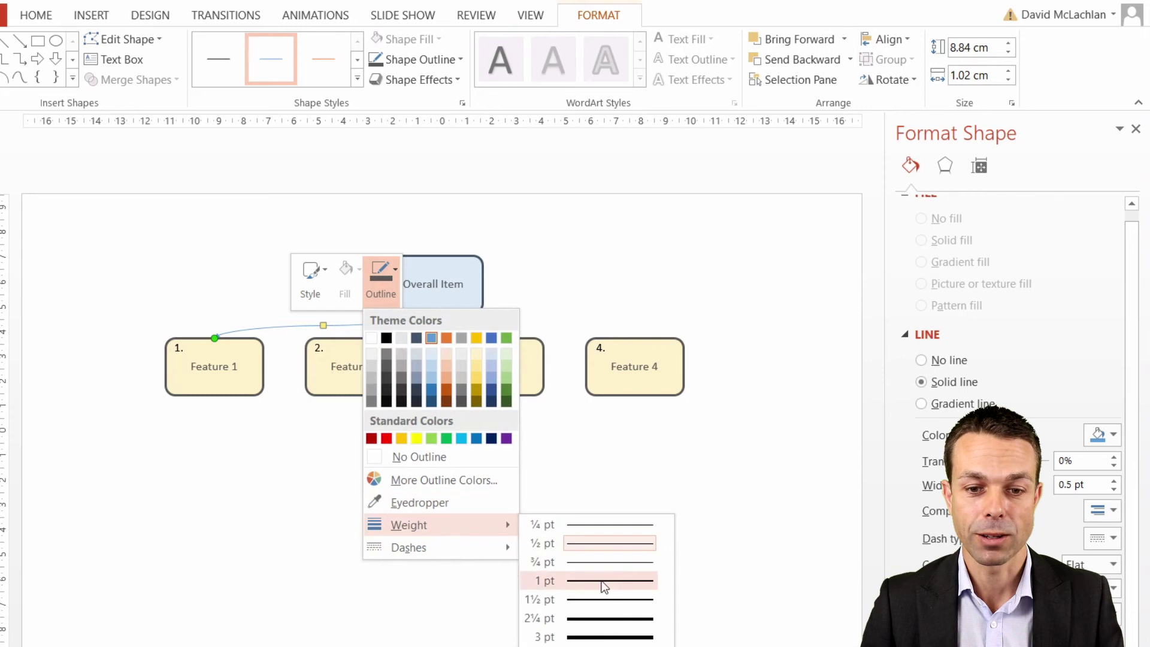
left_click(605, 617)
left_click(378, 271)
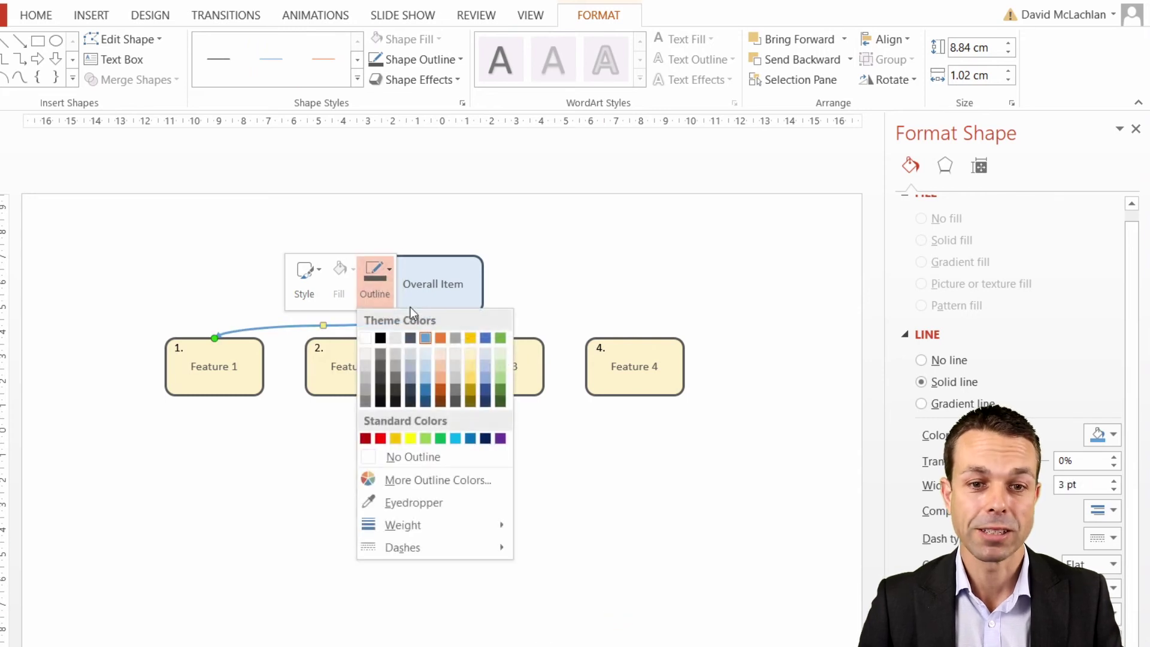
left_click(408, 336)
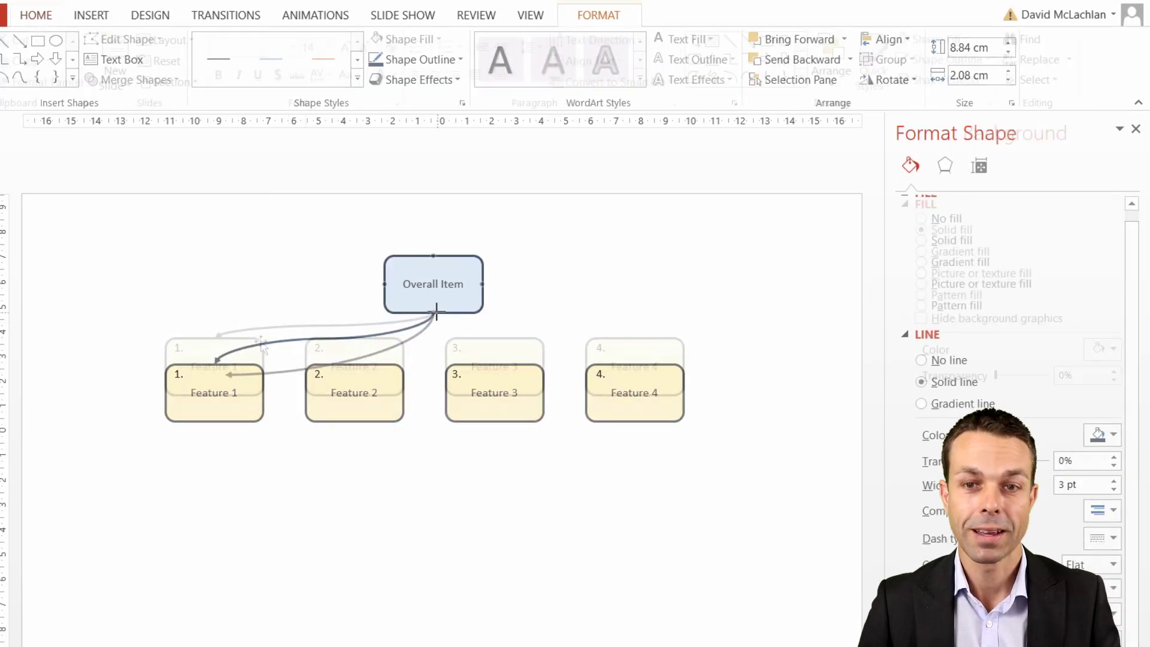
- Paste connector copies linking Overall Item to Features 2, 3 and 4
left_click_drag(217, 361, 376, 372)
key("ctrl+v")
left_click_drag(447, 326, 437, 321)
left_click_drag(377, 375, 494, 363)
key("ctrl+v")
left_click_drag(442, 325, 432, 312)
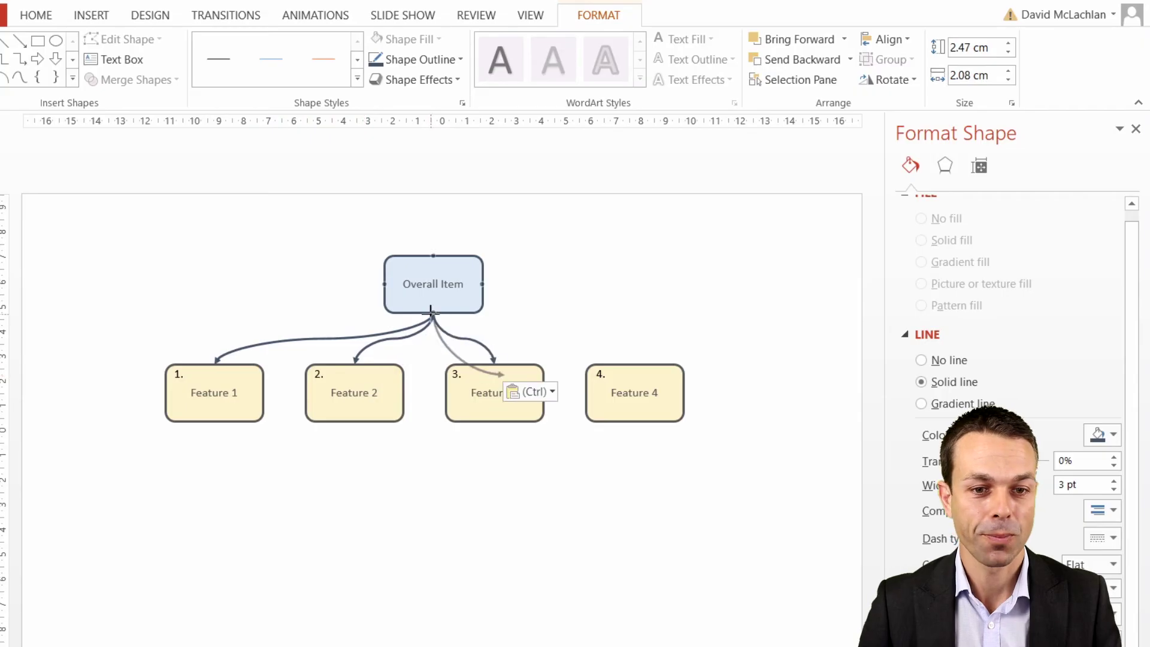
left_click_drag(502, 374, 633, 366)
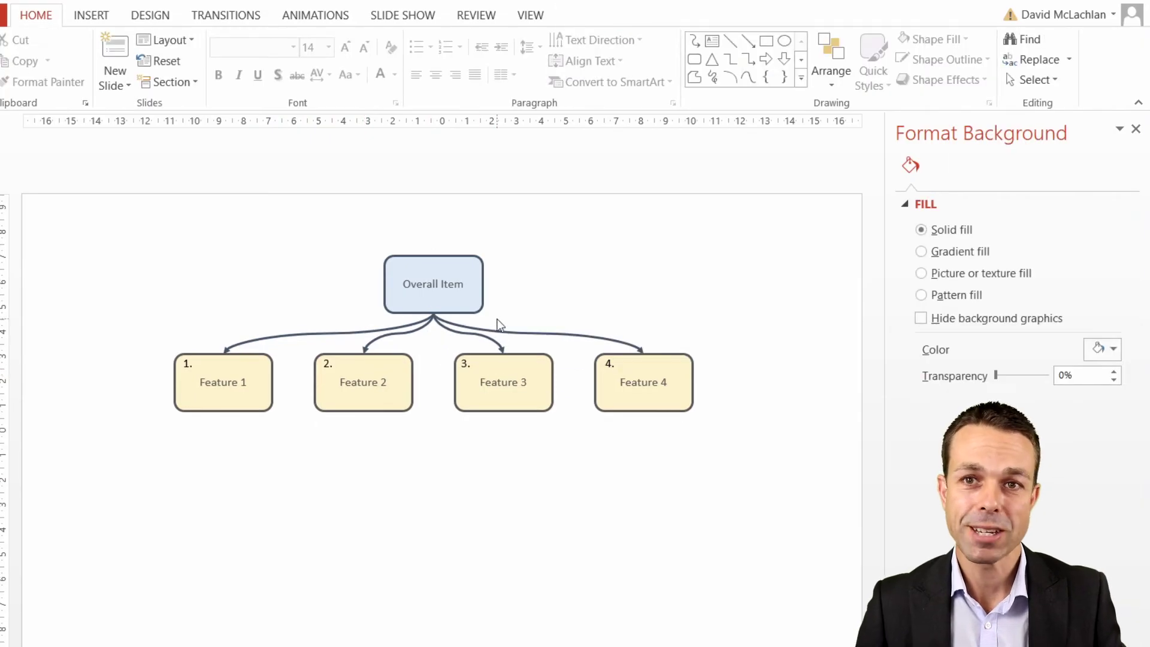
left_click(84, 16)
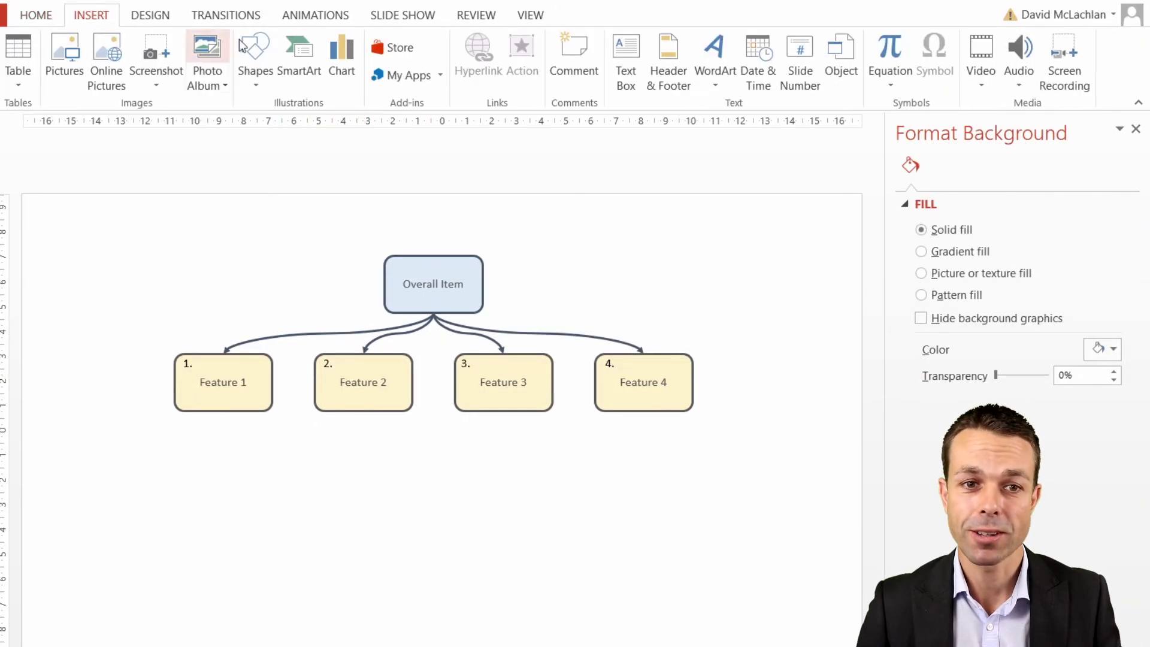
- Draw an elbow arrow connector down from the bottom of Feature 3
left_click(257, 80)
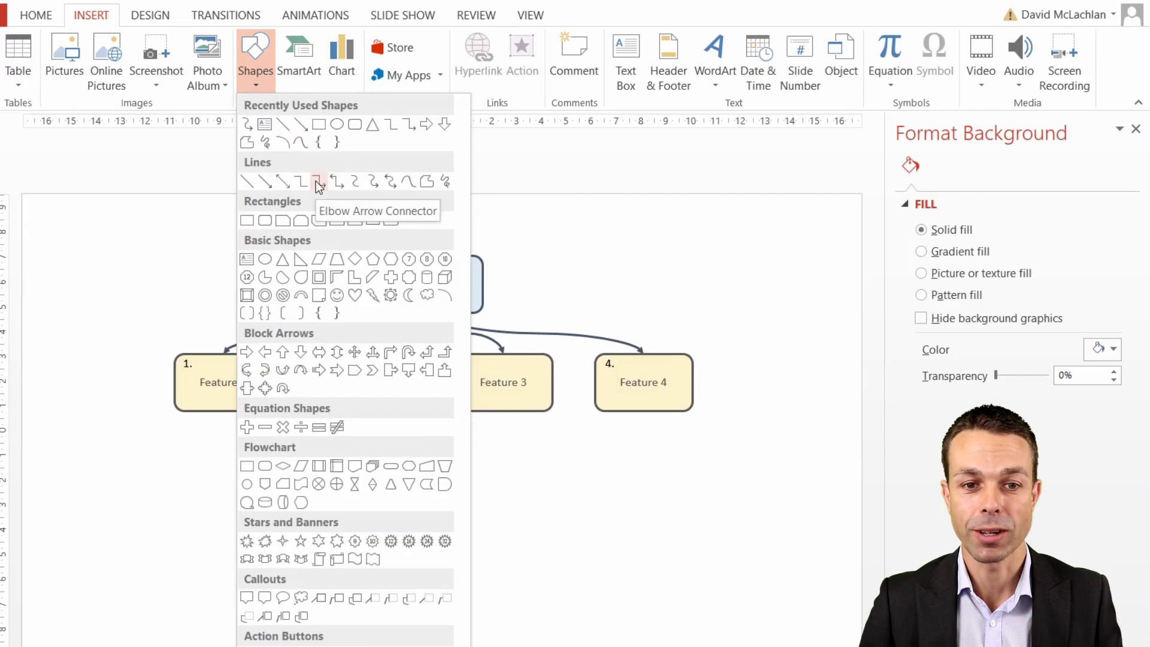
left_click(315, 181)
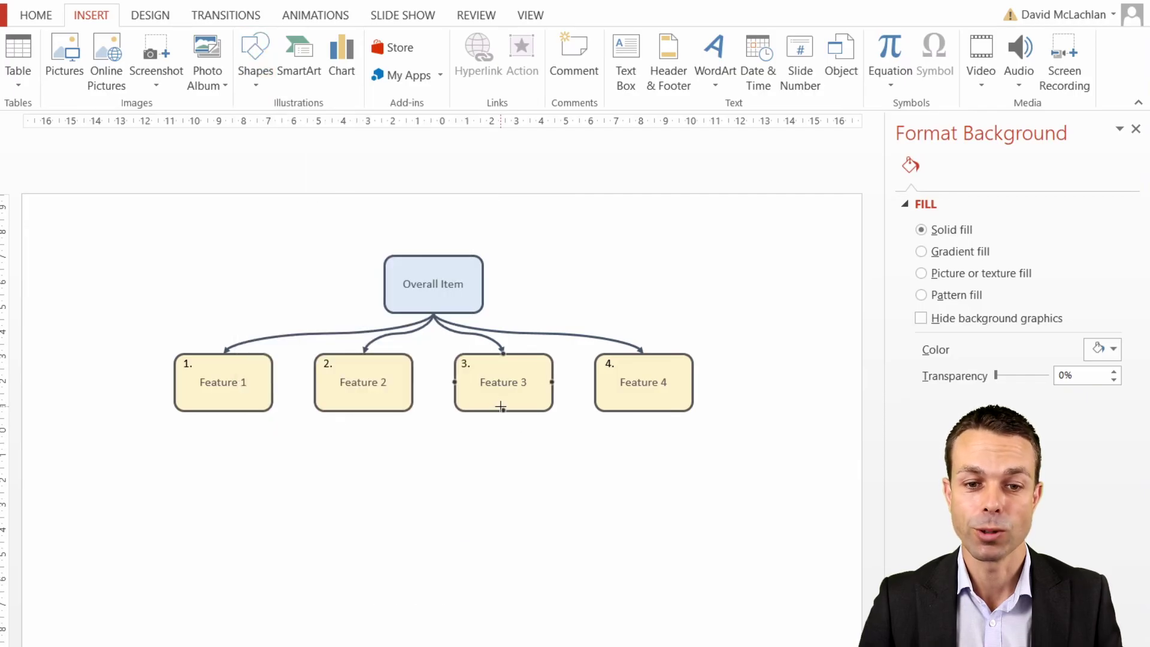
left_click_drag(500, 460, 612, 467)
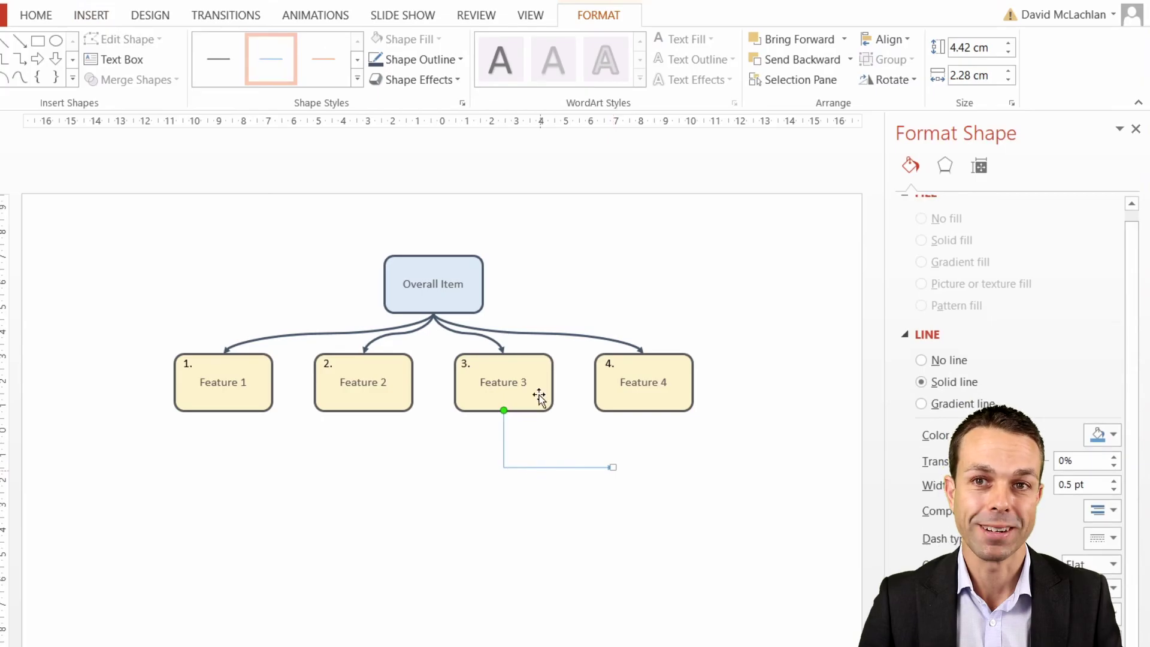
- Set the elbow connector's outline weight to 2¼ pt
right_click(547, 469)
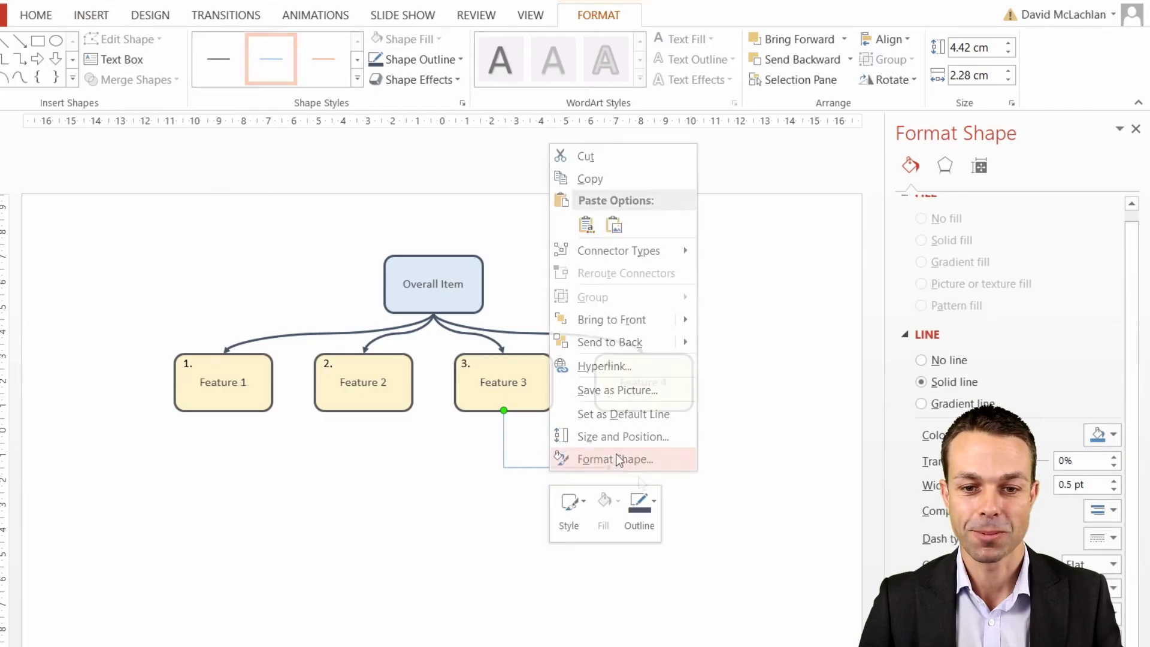
left_click(571, 414)
left_click(645, 524)
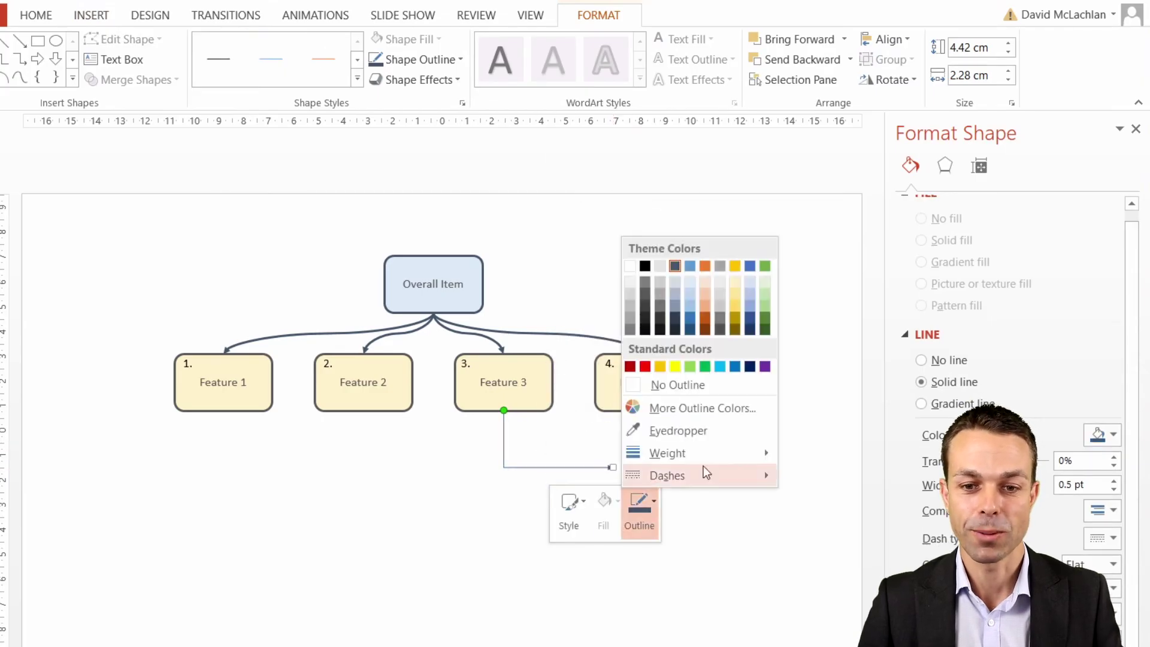
mouse_move(707, 447)
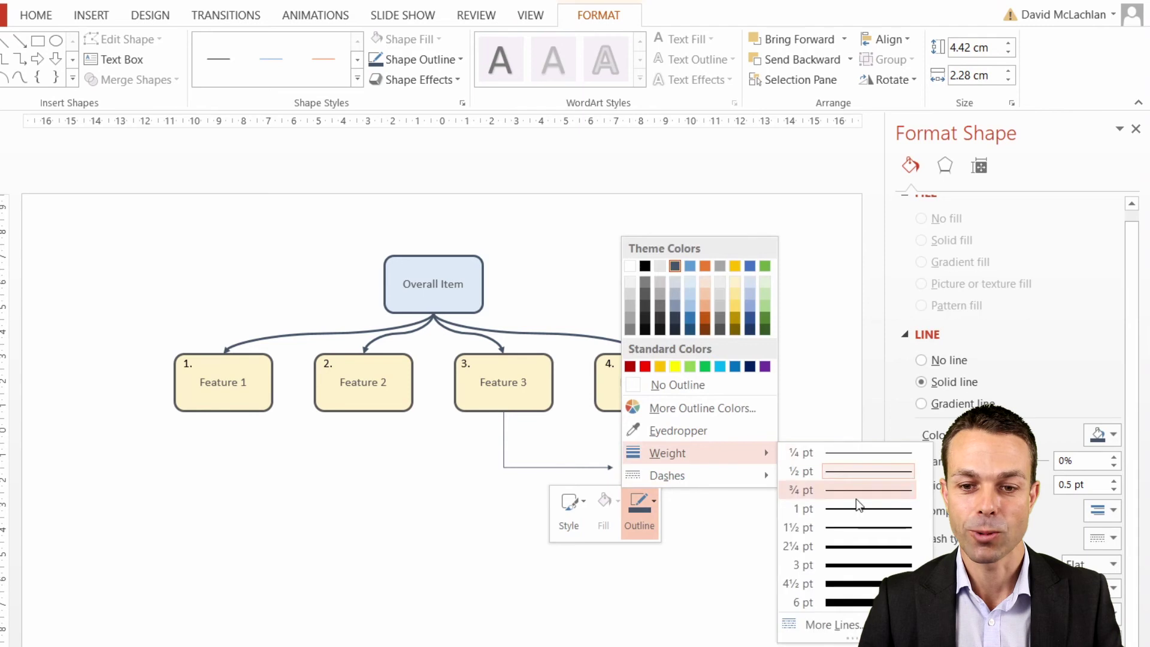
left_click(855, 547)
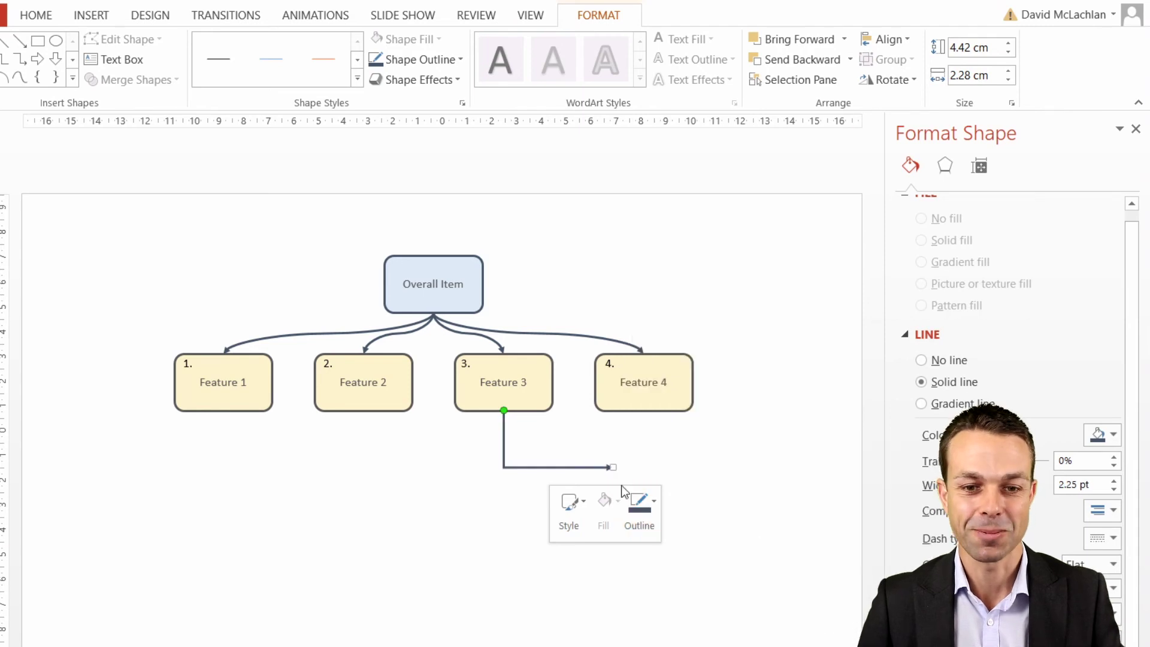
left_click(257, 350)
- Copy Feature 1 below-left, relabel it '1.1 Subsequent Items (Story Cards)', and indent its text past the number
left_click_drag(257, 350, 180, 435)
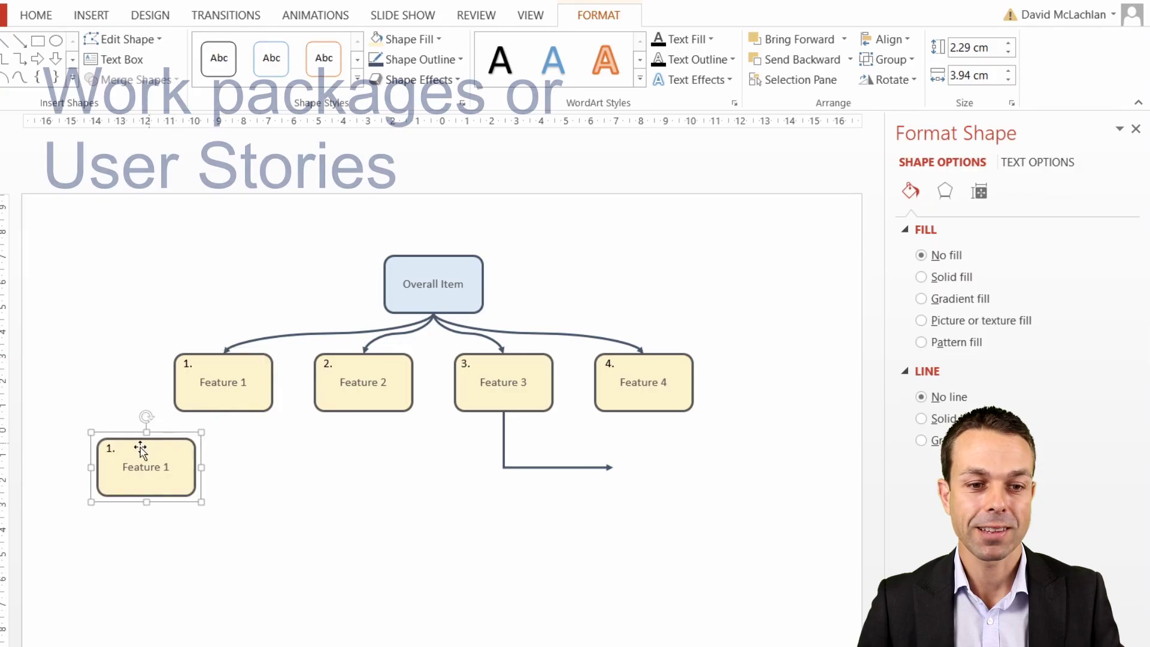
left_click(111, 449)
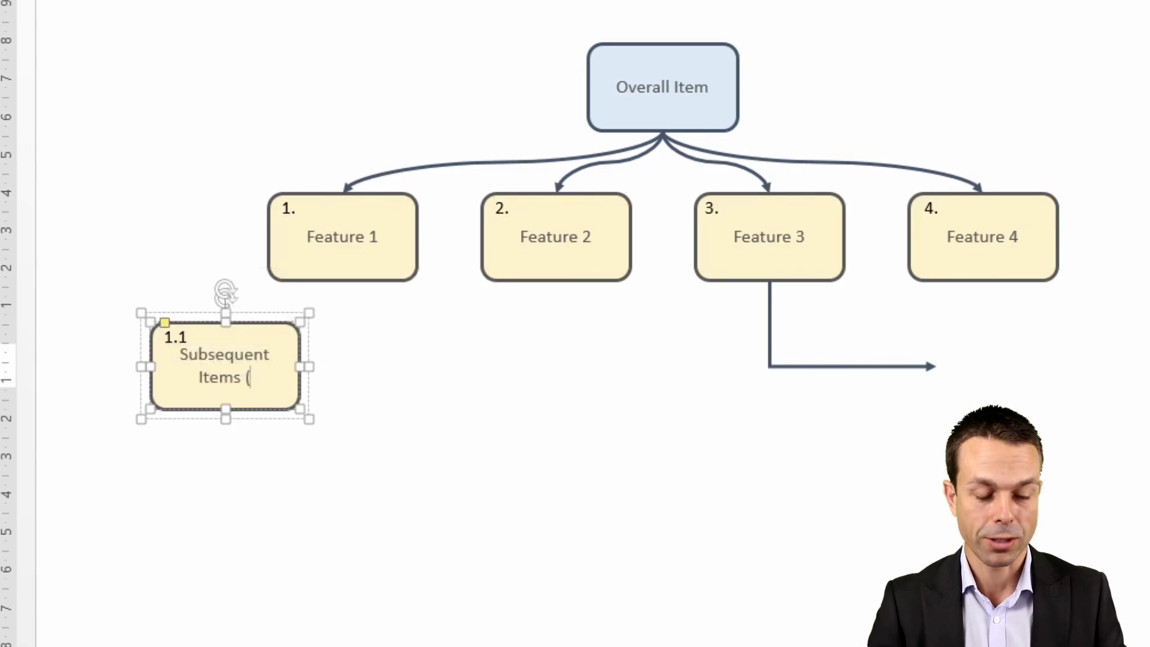
type("Story Cards)")
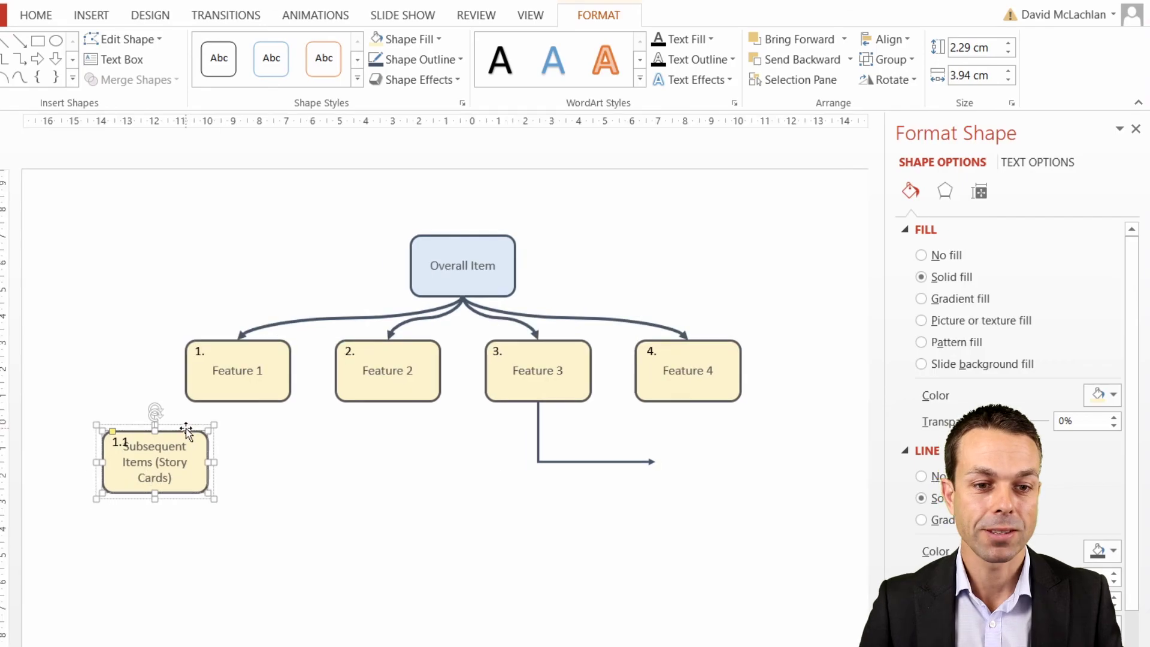
left_click(110, 437)
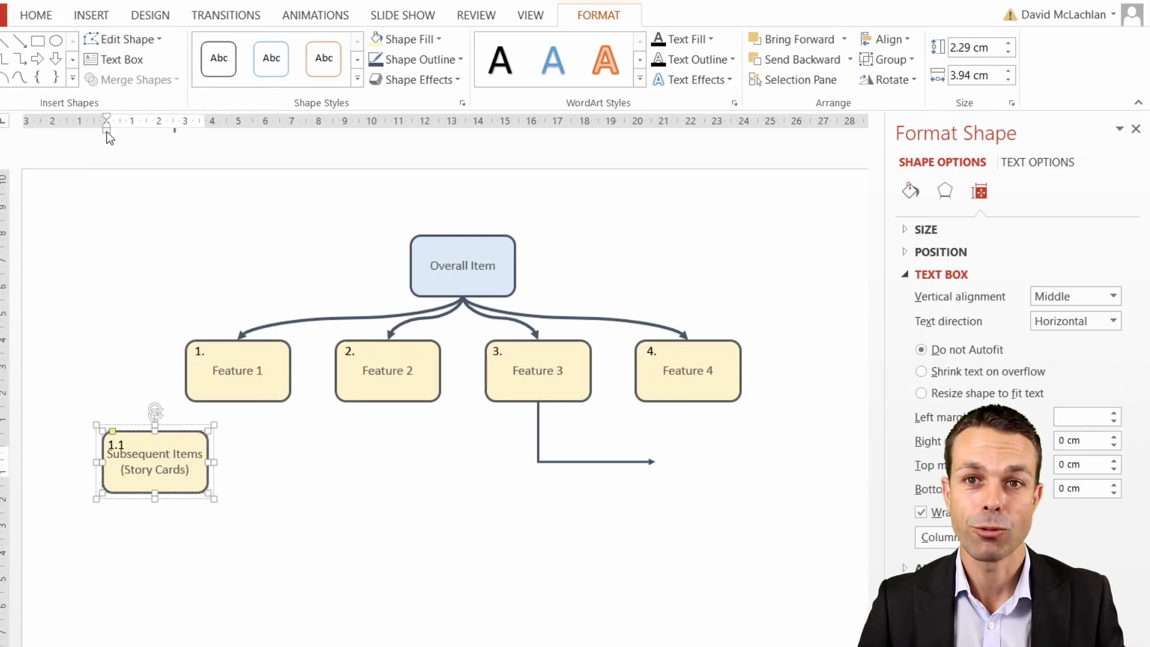
mouse_move(106, 132)
left_mouse_down()
mouse_move(120, 129)
mouse_move(110, 127)
left_mouse_up()
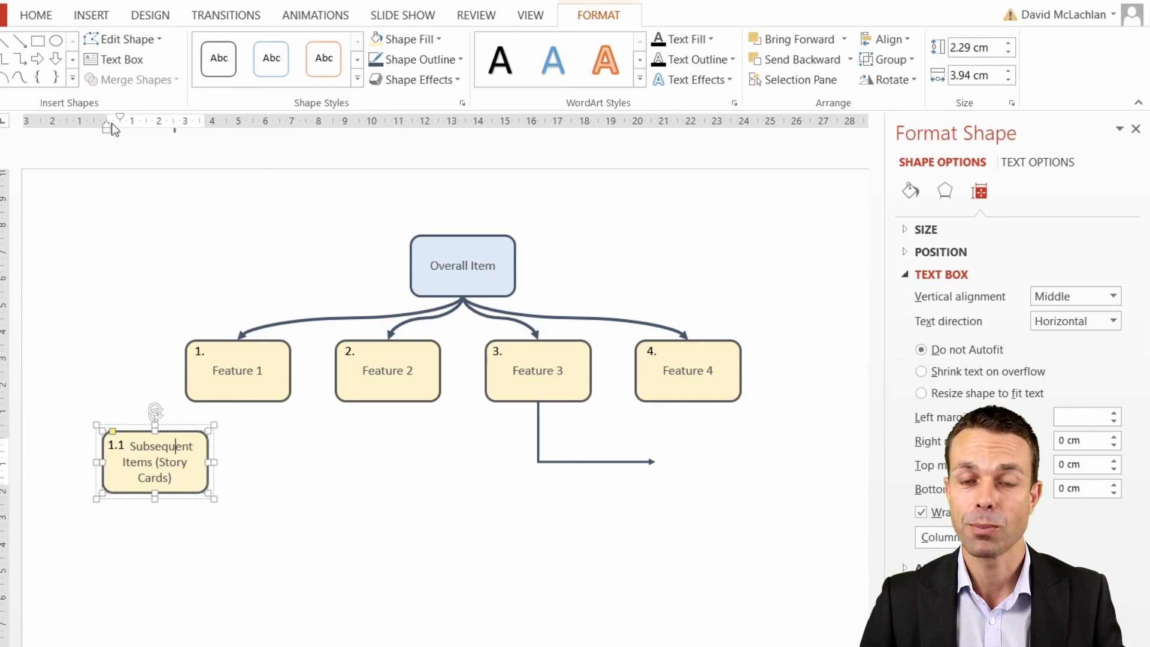
right_click(152, 437)
- Fill the 1.1 box light green
left_click(229, 463)
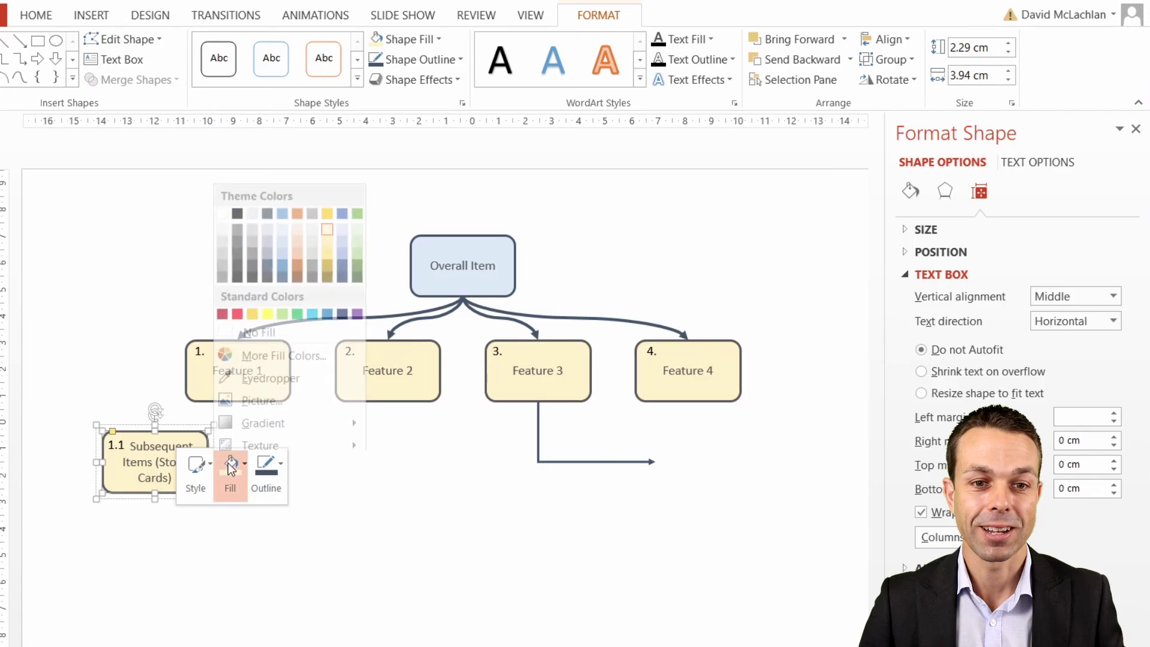
left_click(358, 221)
left_click(354, 454)
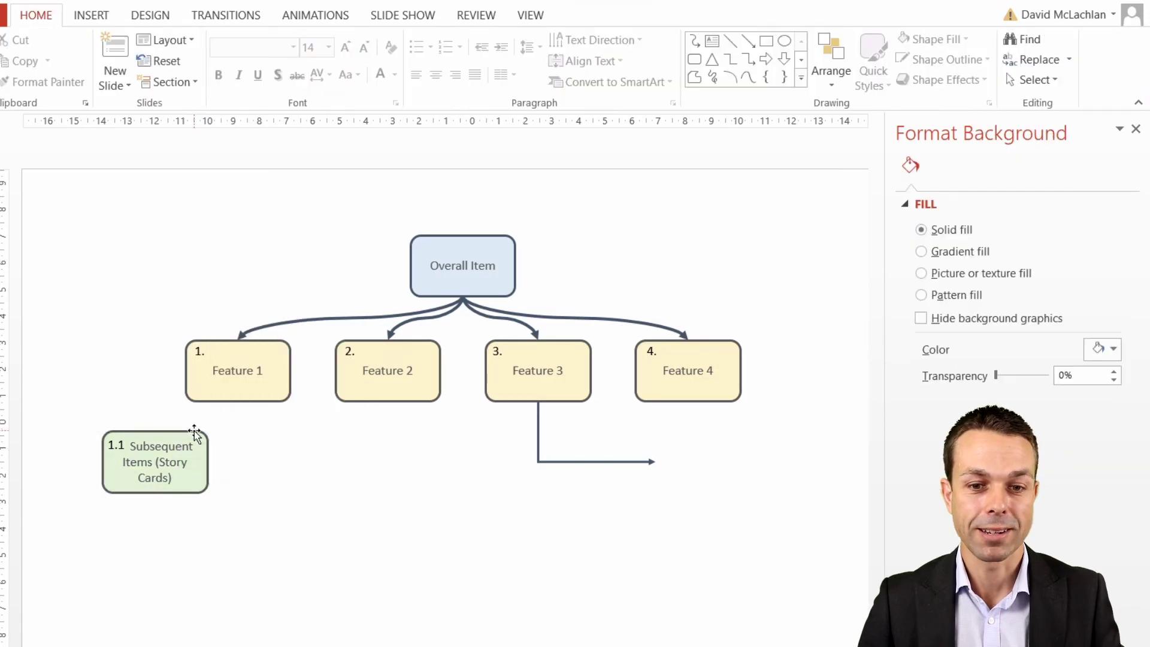
- Copy an elbow connector to link Feature 1's bottom to the top of the 1.1 box
left_click(537, 439)
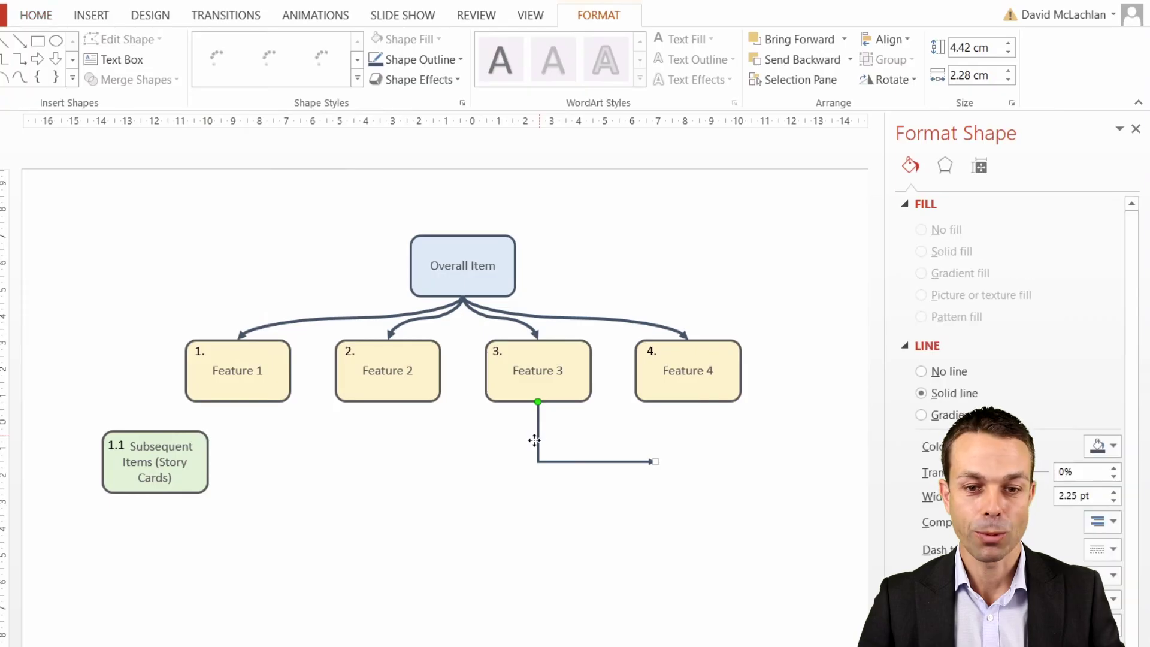
left_click_drag(538, 441, 548, 453, "ctrl")
left_click_drag(549, 413, 237, 400)
left_click_drag(665, 473, 154, 431)
left_click(359, 484)
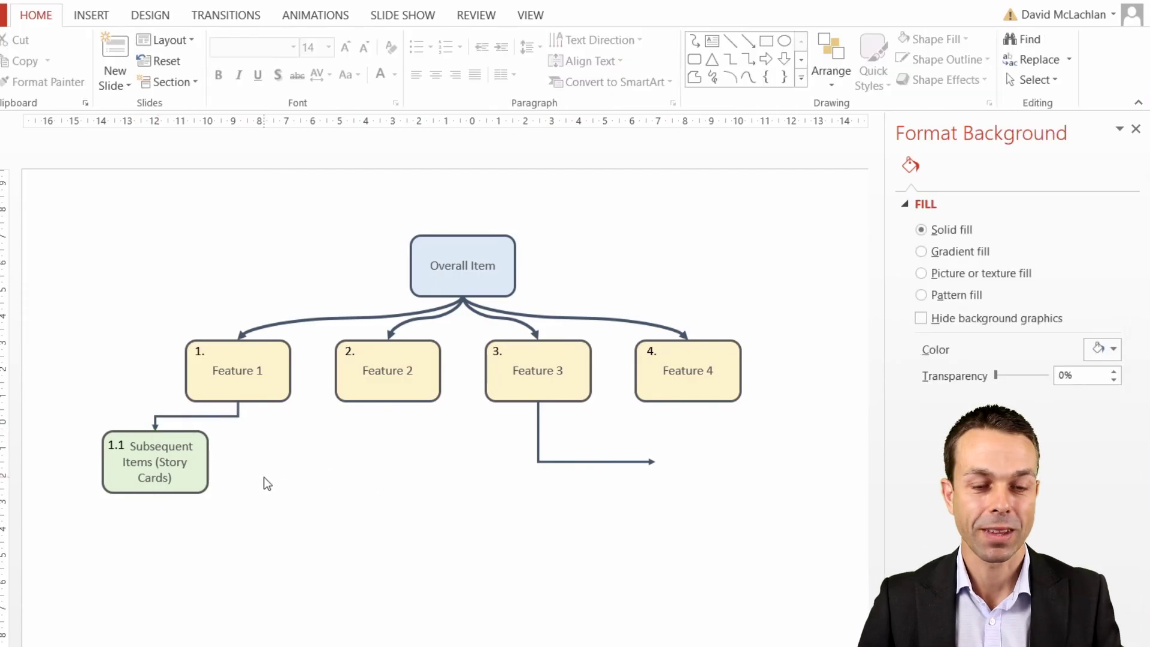
- Set the Feature 1 to 1.1 connector's outline weight to 3 pt
left_click(419, 322)
left_click(186, 417)
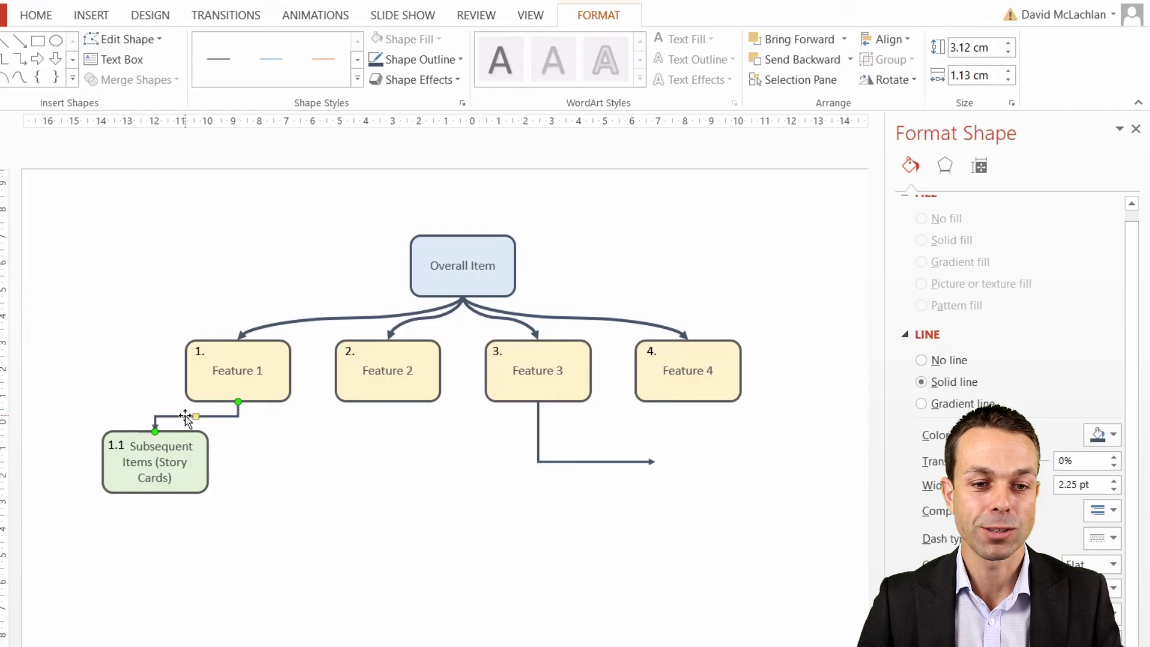
right_click(229, 416)
left_click(319, 372)
left_click(515, 626)
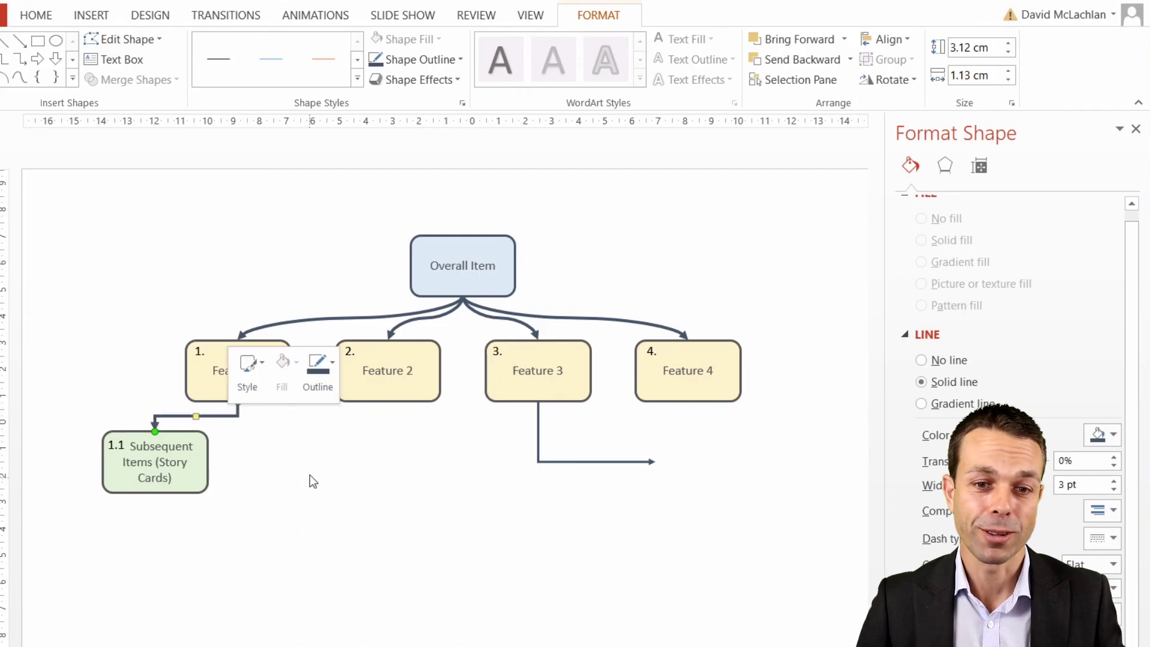
left_click(185, 429)
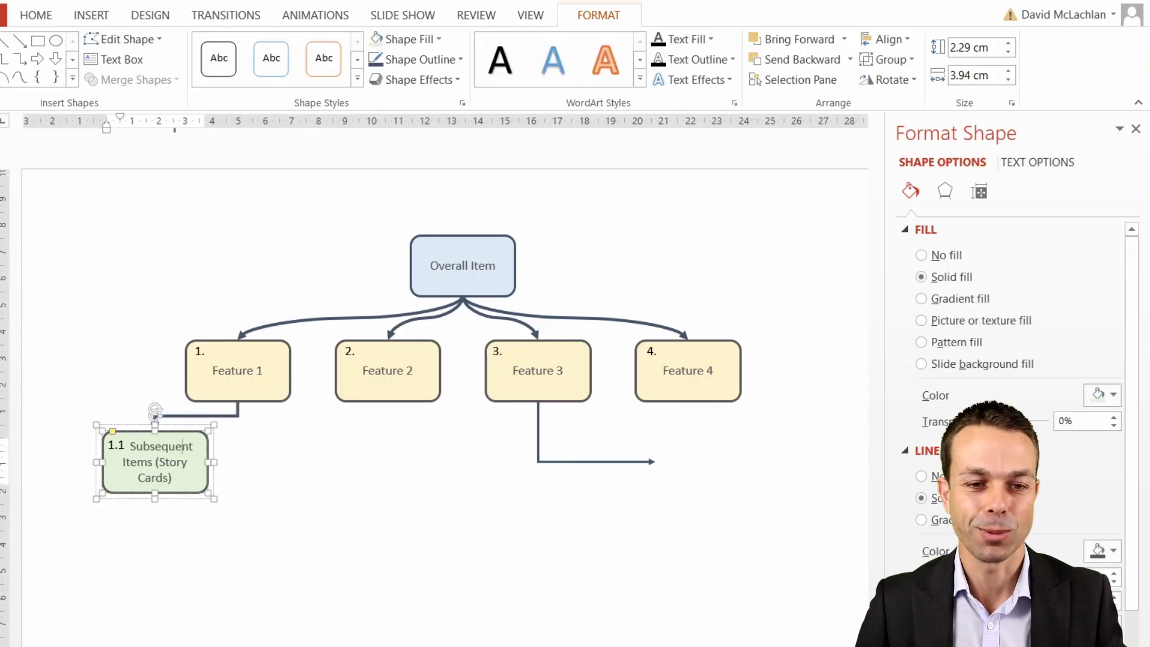
- Duplicate the 1.1 box and renumber the copy 1.2
left_click(351, 503)
left_click(158, 447)
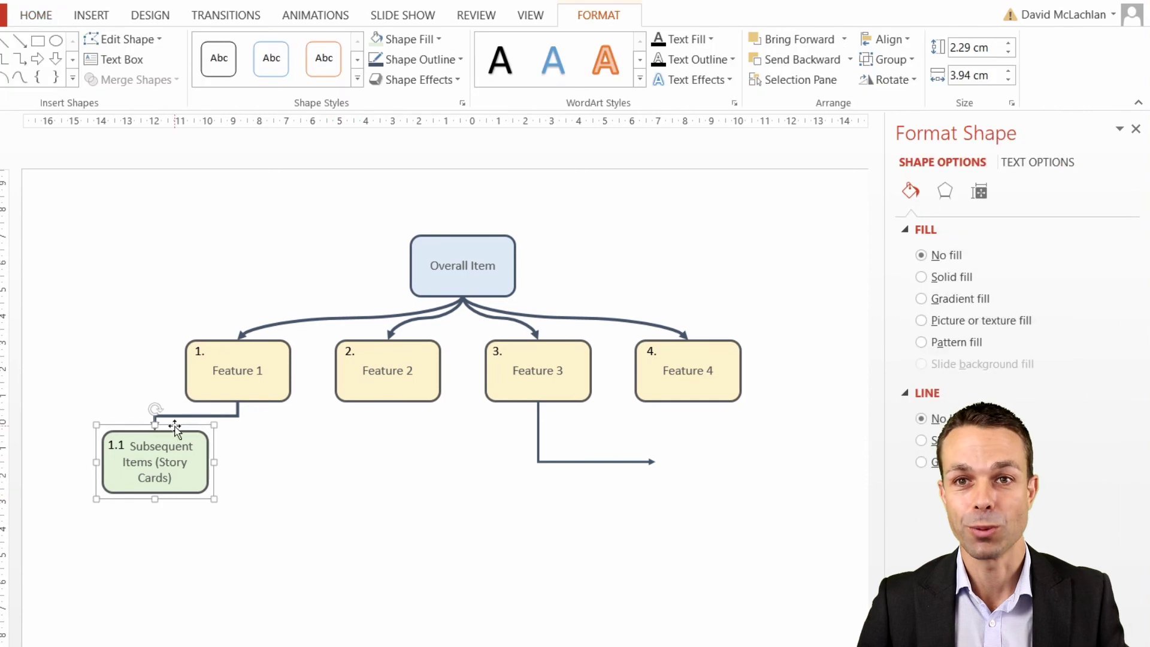
key("ctrl+d")
left_click_drag(174, 450, 179, 509)
left_click(238, 446)
key("BackSpace")
type("2")
- Duplicate again to make card 1.3 and place another copy under the 1.2 box
key("ctrl+d")
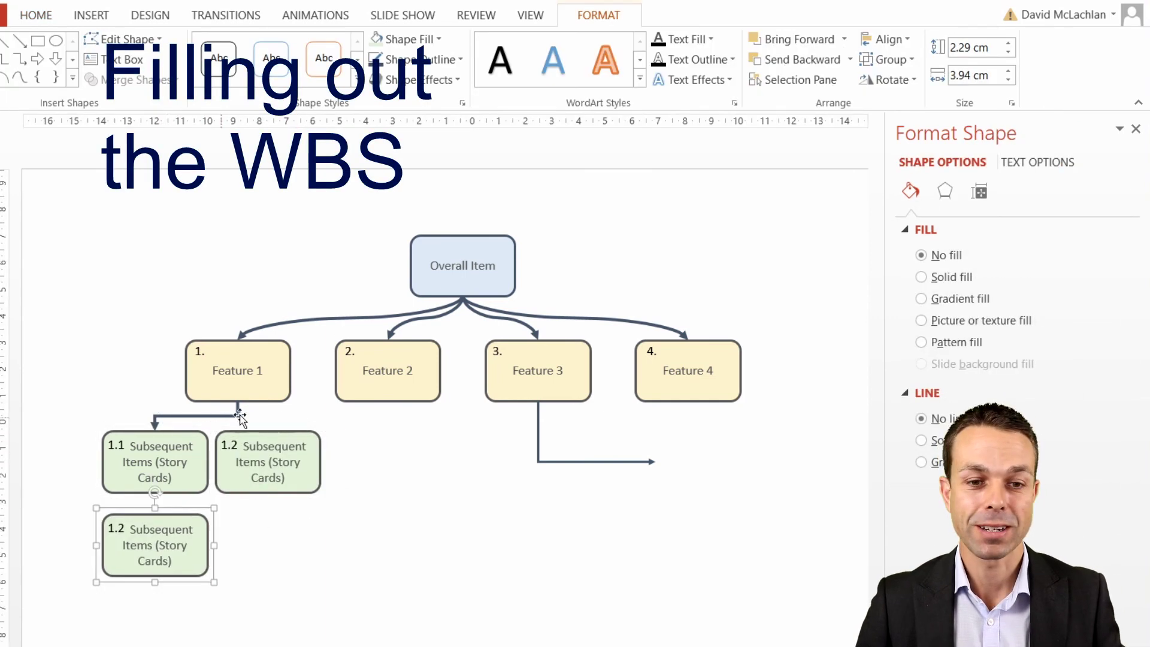
left_click(117, 528)
key("BackSpace")
type("3")
left_click(268, 431)
key("ctrl+d")
left_click_drag(329, 510, 321, 581)
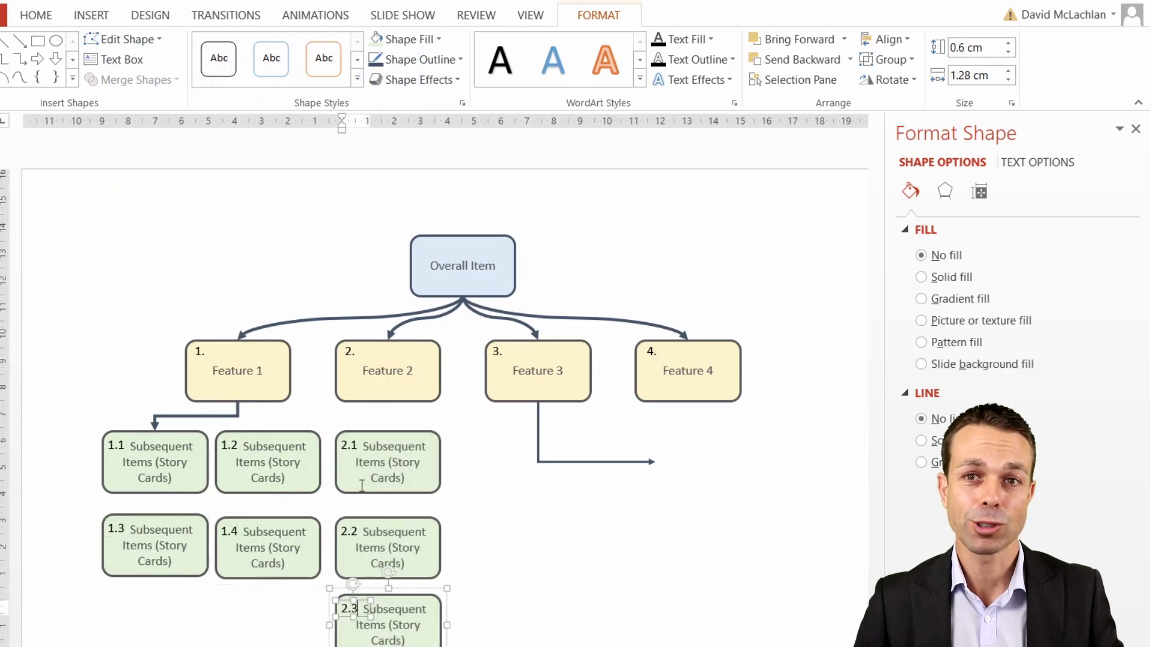
- Change another copied story card's number to end in 2
left_click(238, 414)
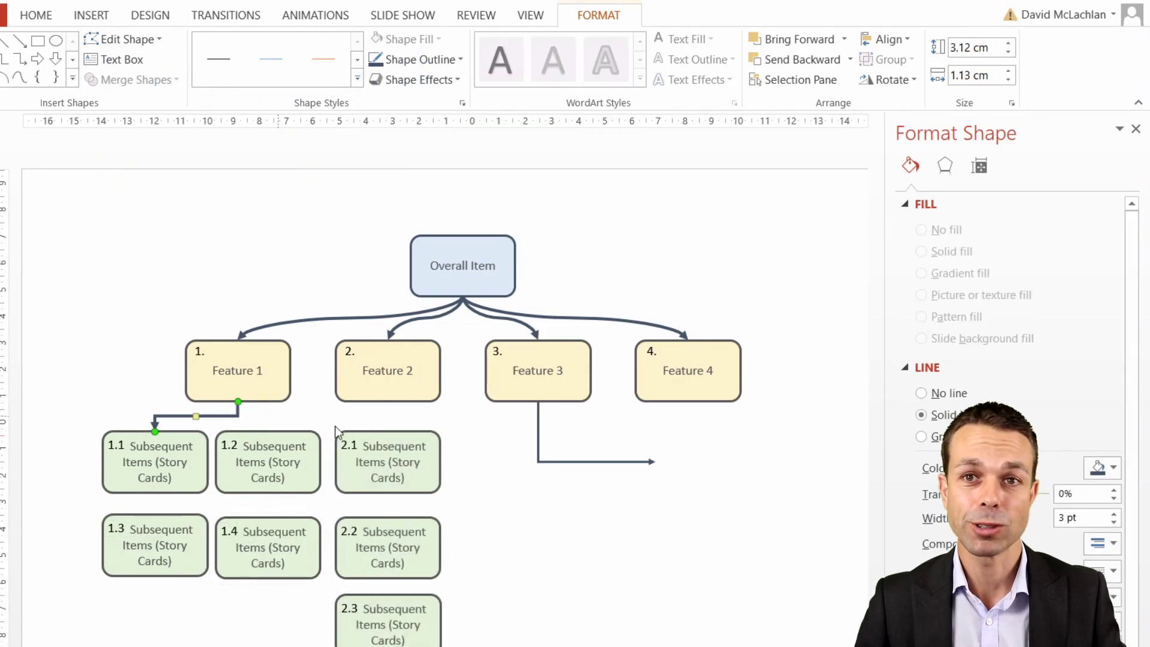
left_click(538, 432)
left_click(413, 323)
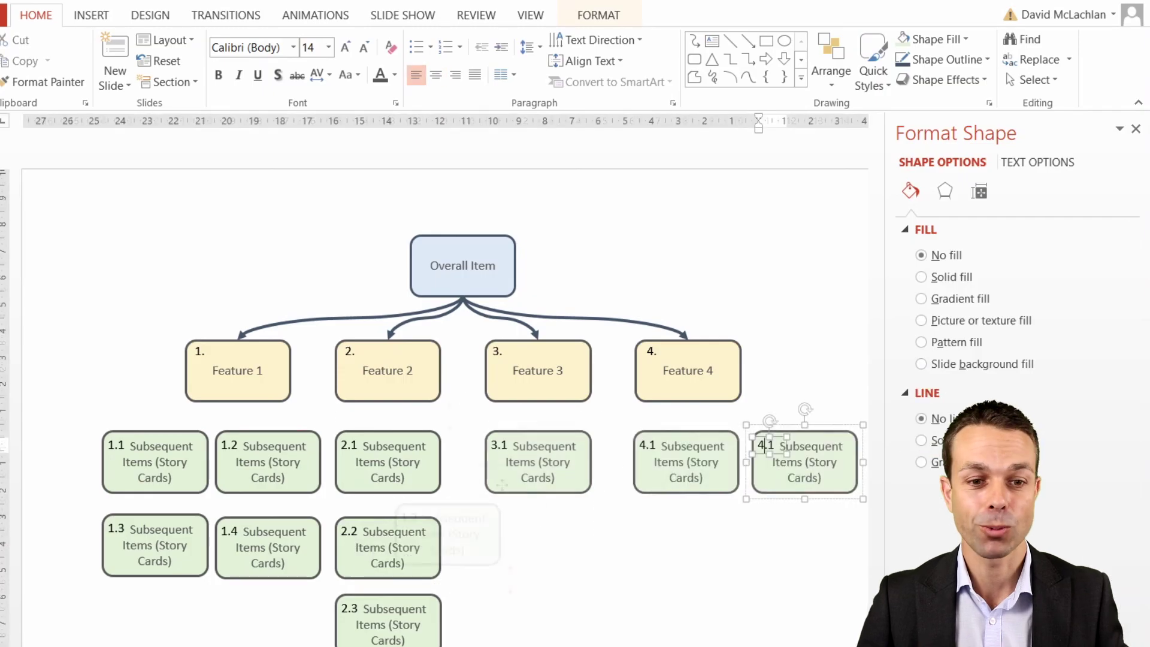
key("BackSpace")
type("2")
- Copy and paste the 4.1 box to stack further story cards beneath it
left_click(684, 483)
key("ctrl+c")
key("ctrl+v")
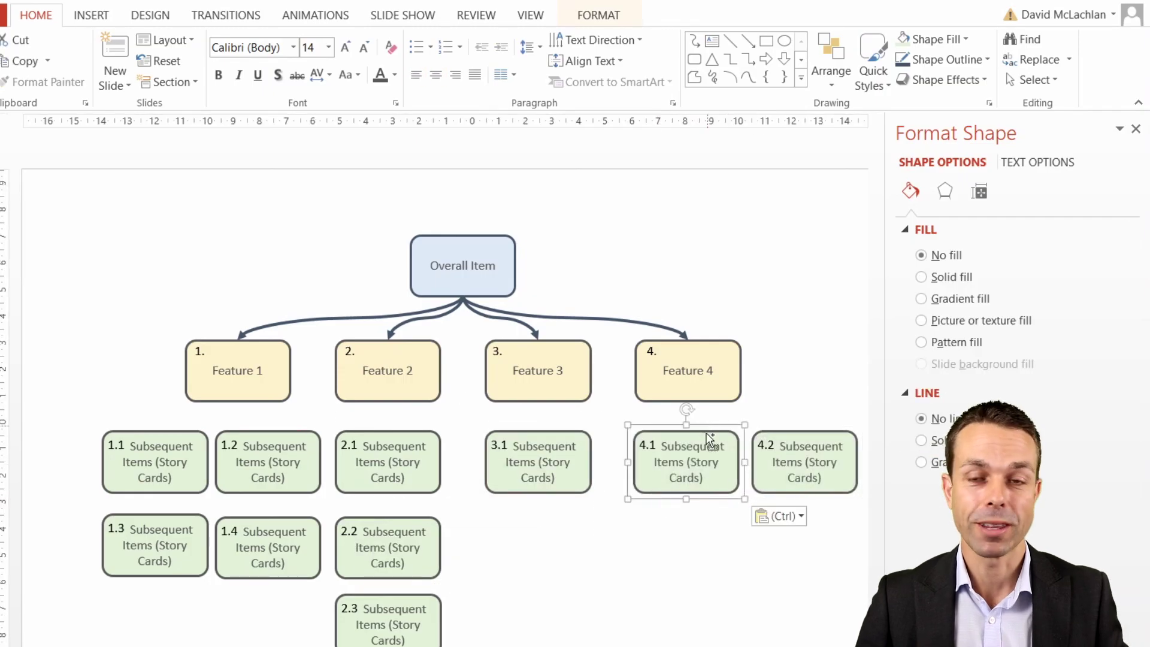
left_click_drag(654, 439, 655, 517)
left_click(655, 517)
key("ctrl+v")
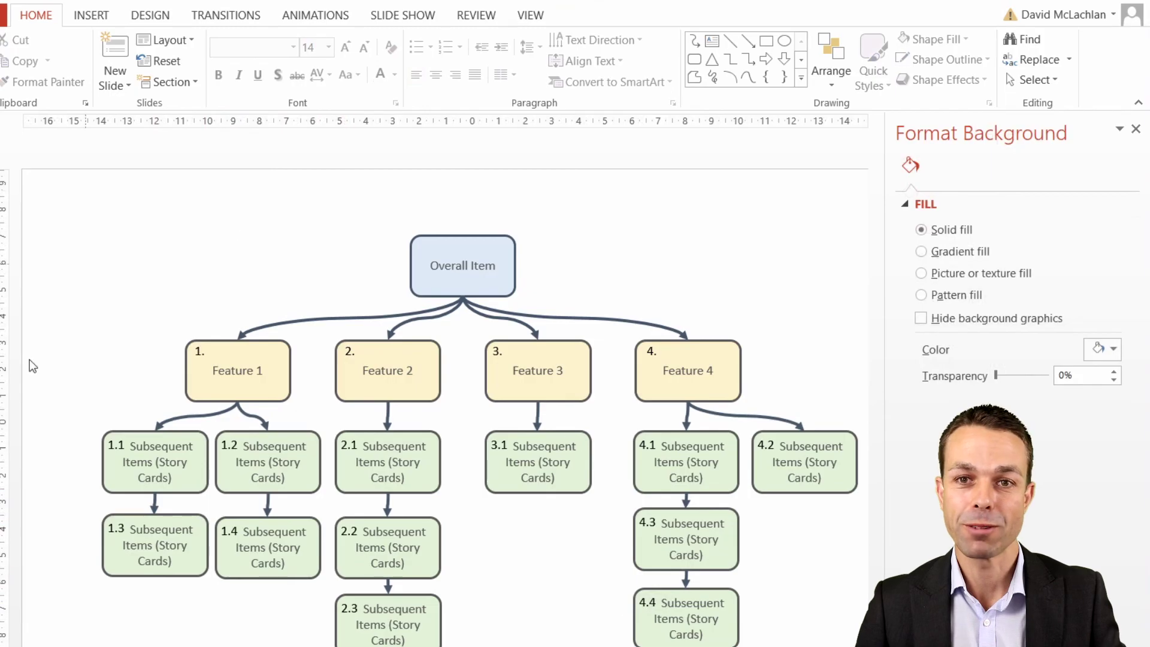
- Select the Overall Item and Feature 1–3 boxes to check the finished layout
left_click(464, 256)
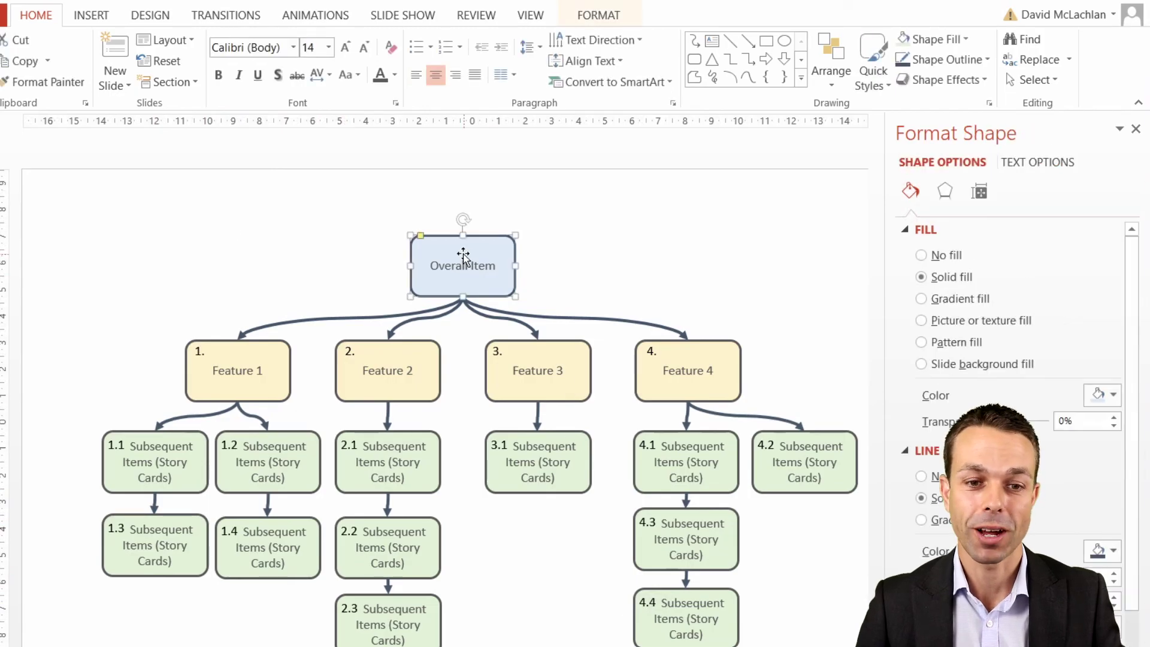
left_click(262, 382)
left_click(386, 378, "shift")
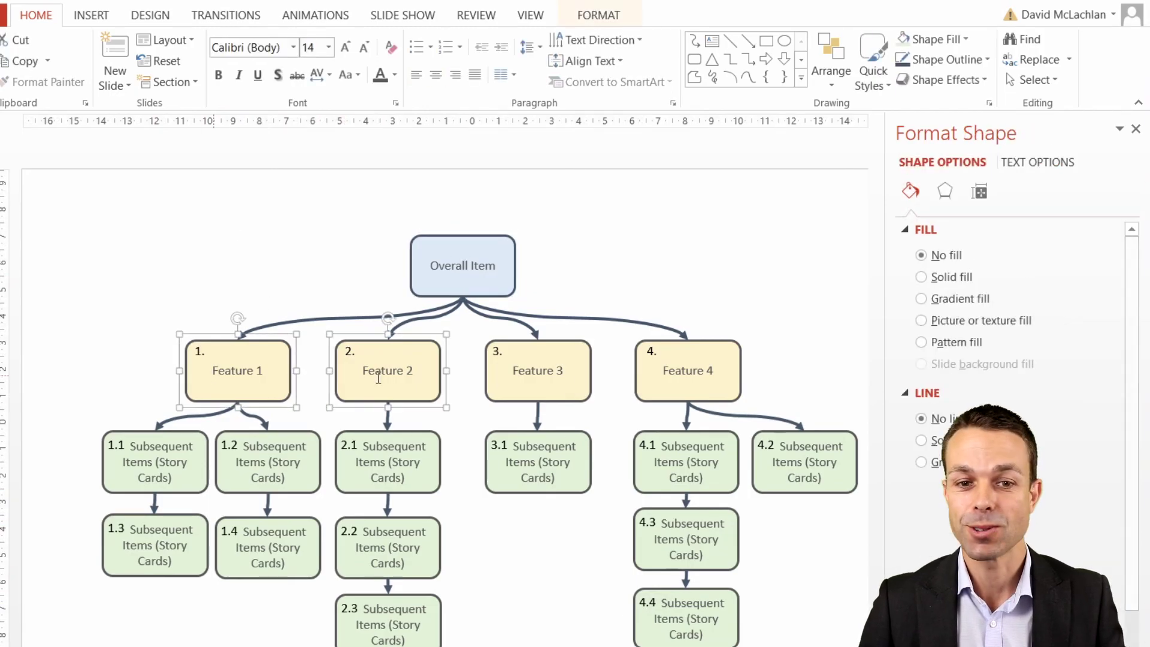
left_click(519, 367, "shift")
left_click(223, 500)
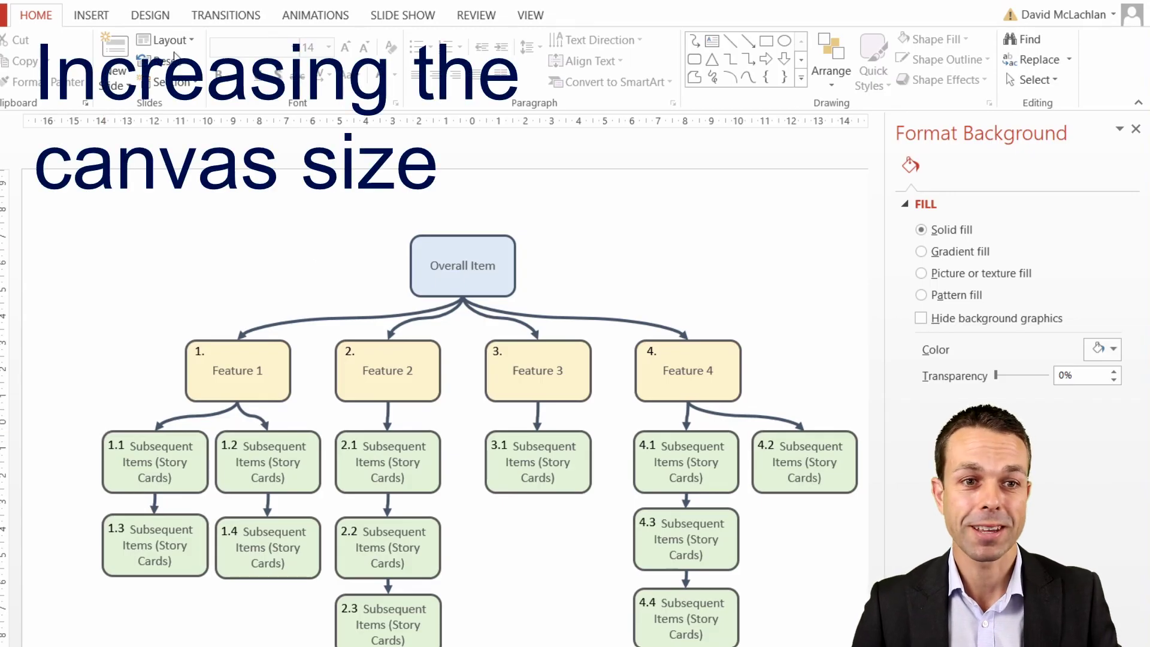
left_click(151, 15)
- Resize the slide to a custom 36.1 × 22.7 cm and shift the whole diagram slightly left
left_click(983, 76)
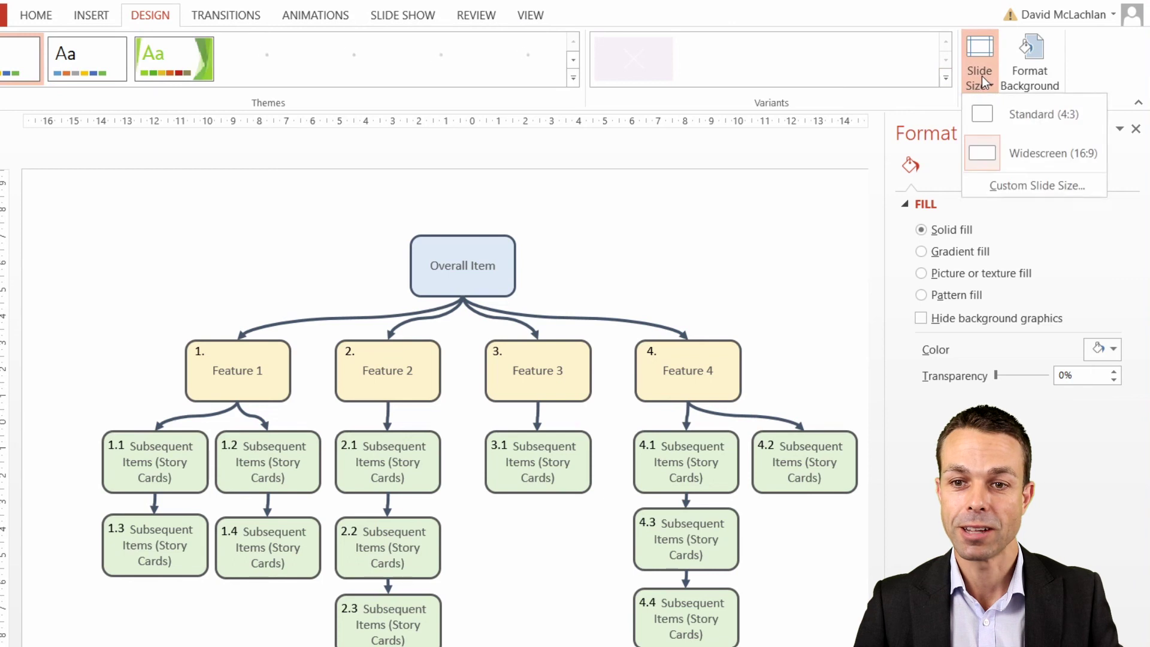
left_click(1041, 185)
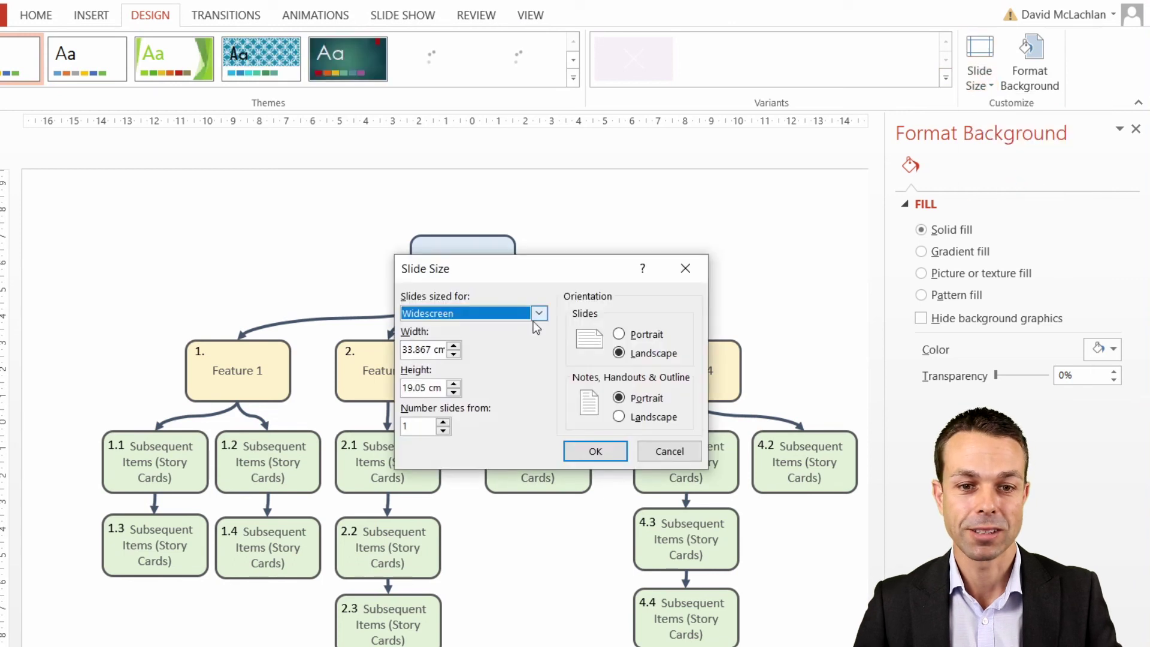
left_click(454, 346)
left_click(455, 346)
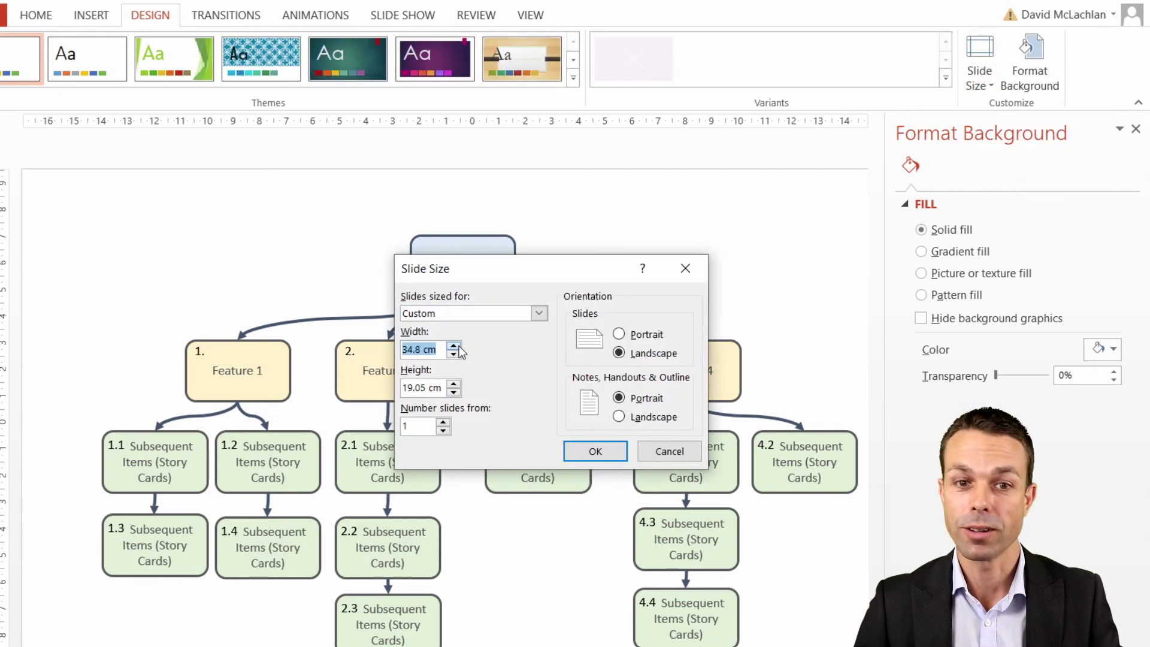
left_click(454, 346)
left_click(454, 384)
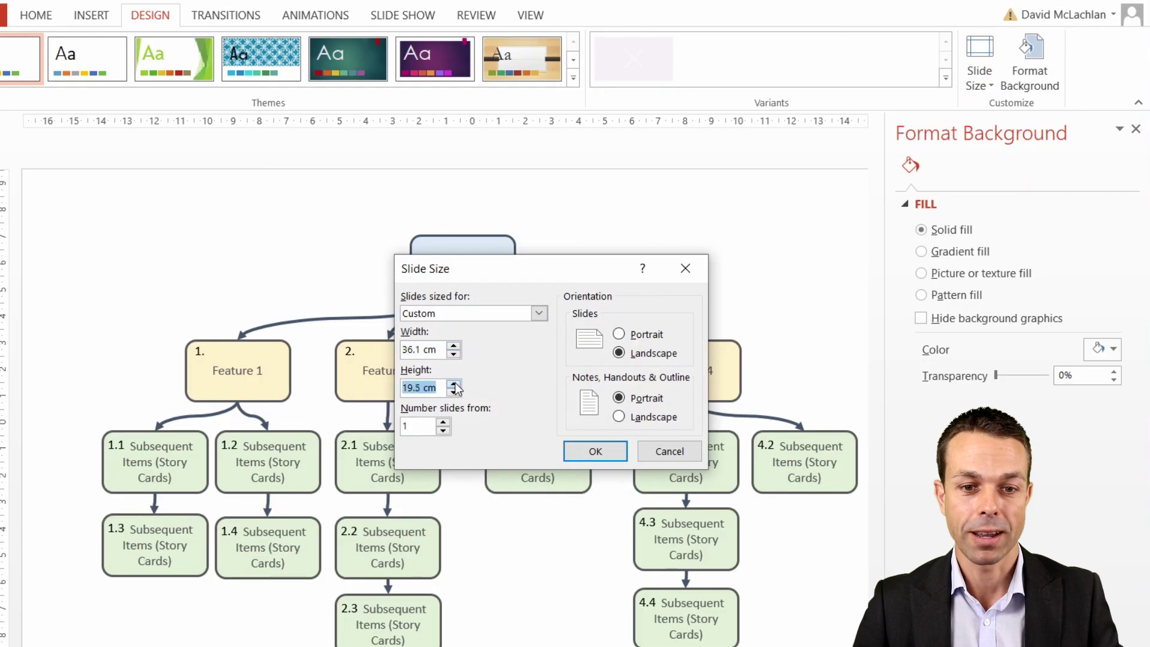
left_click(454, 384)
left_click(454, 384)
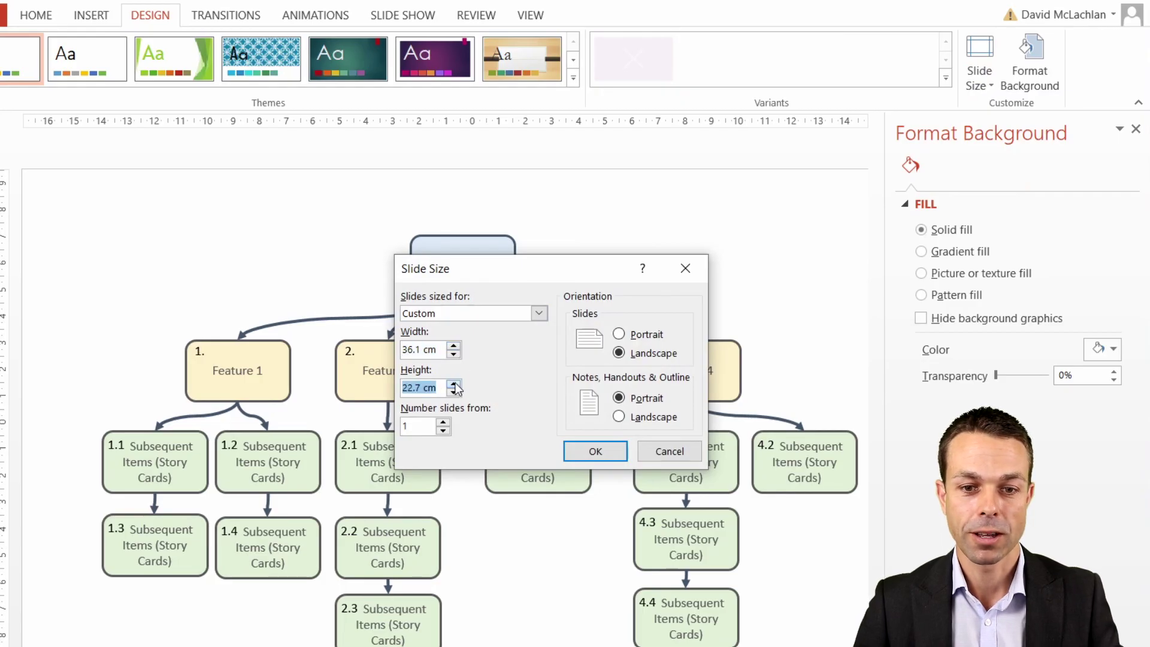
left_click(595, 451)
left_click(663, 493)
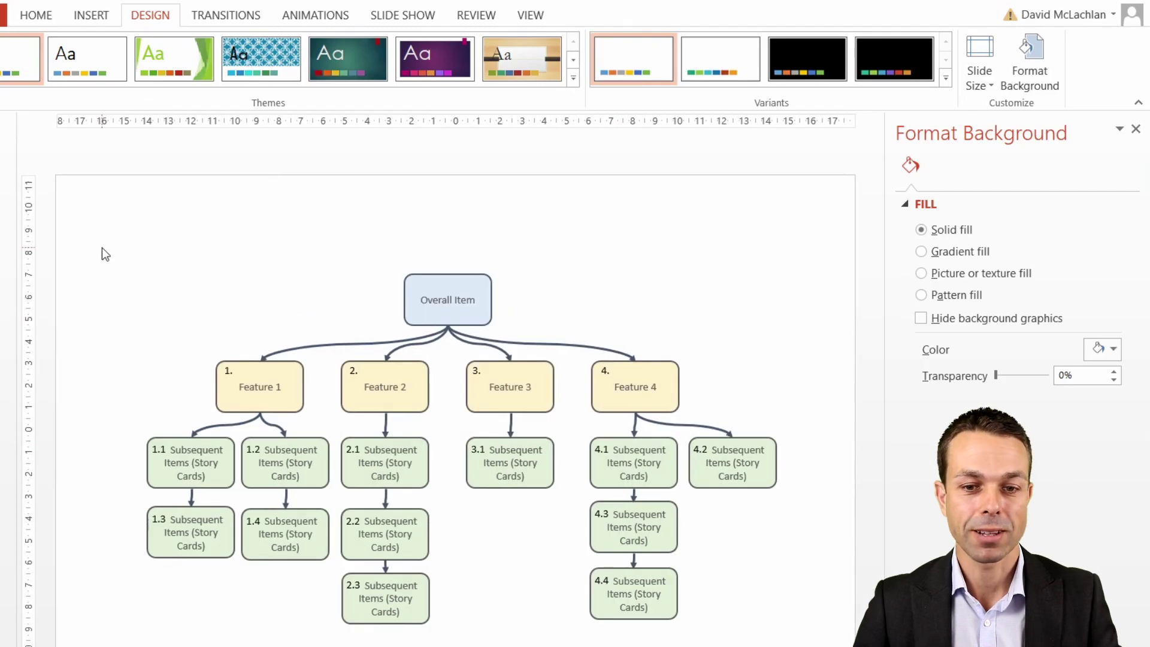
left_click_drag(105, 255, 827, 642)
mouse_move(543, 435)
left_mouse_down()
mouse_move(511, 437)
mouse_move(532, 429)
left_mouse_up()
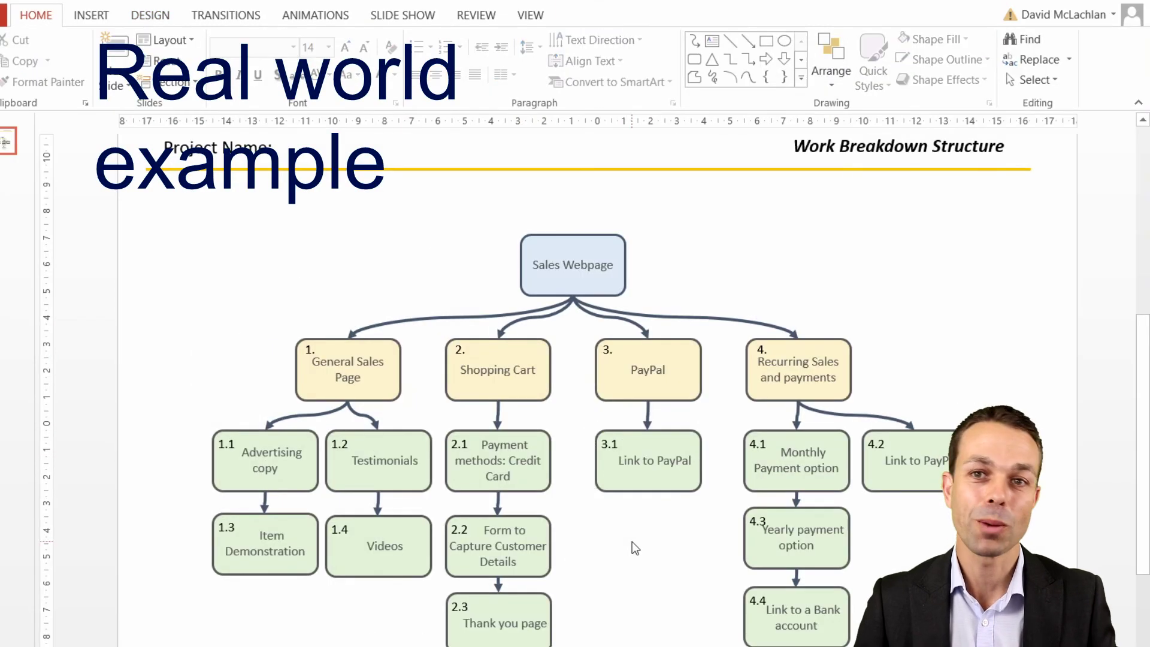